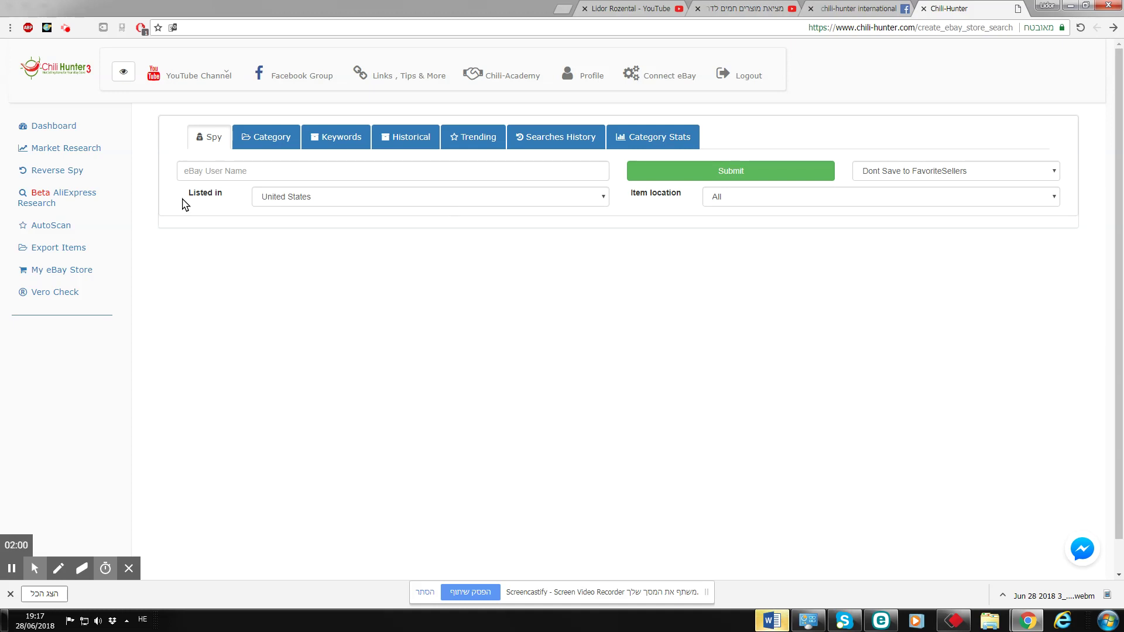
Open the AliExpress research form and enter DOG BEDS as the keywords.
click(72, 202)
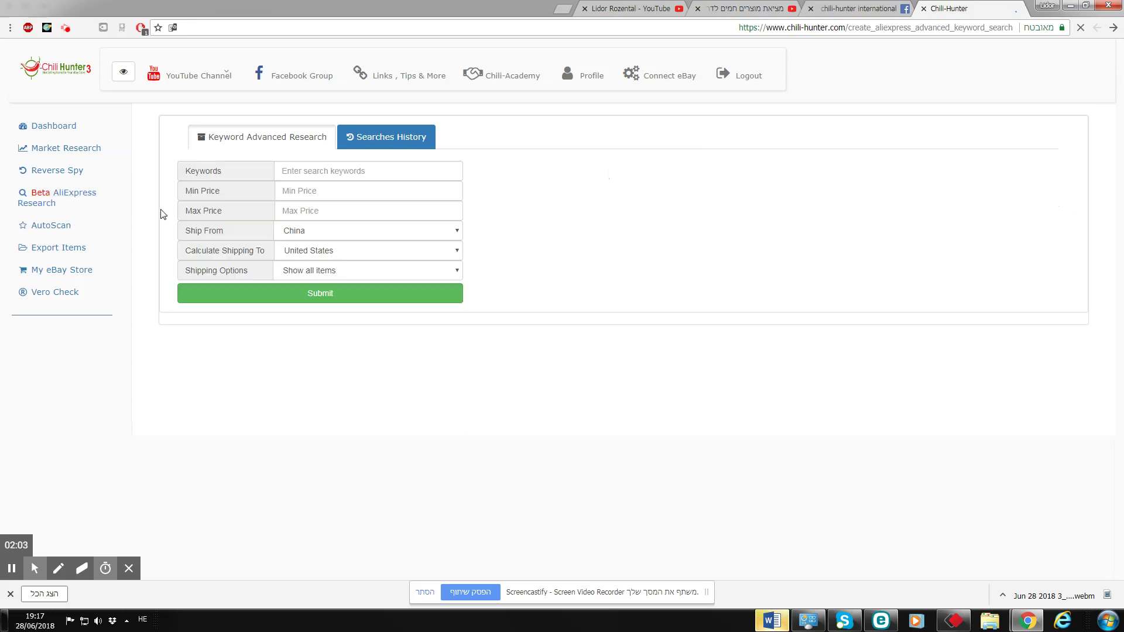
click(334, 172)
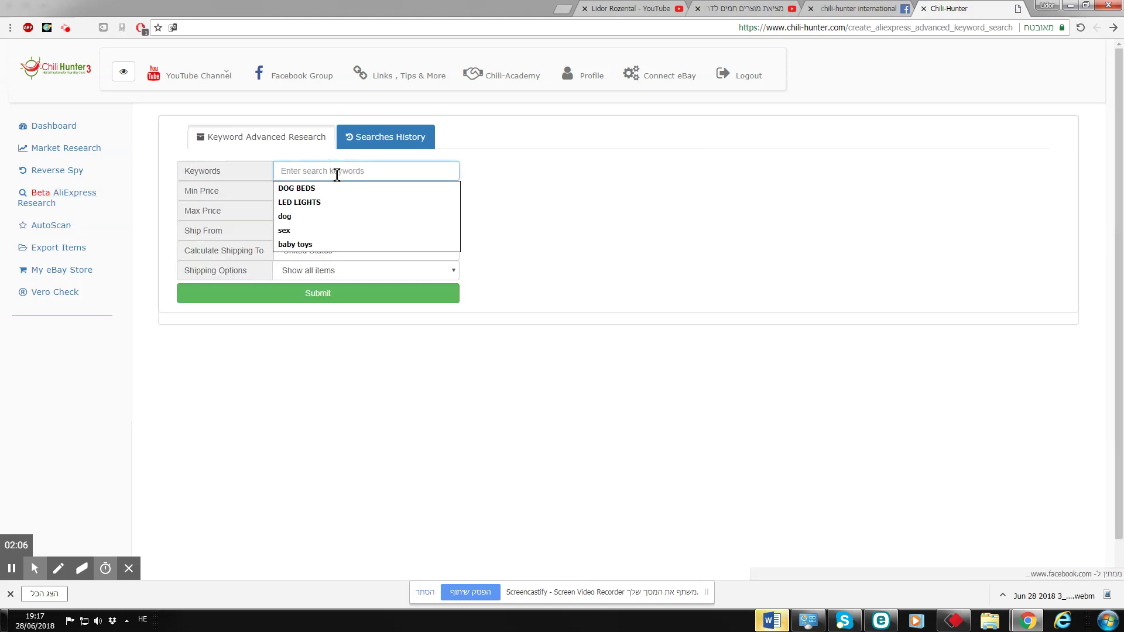
click(315, 190)
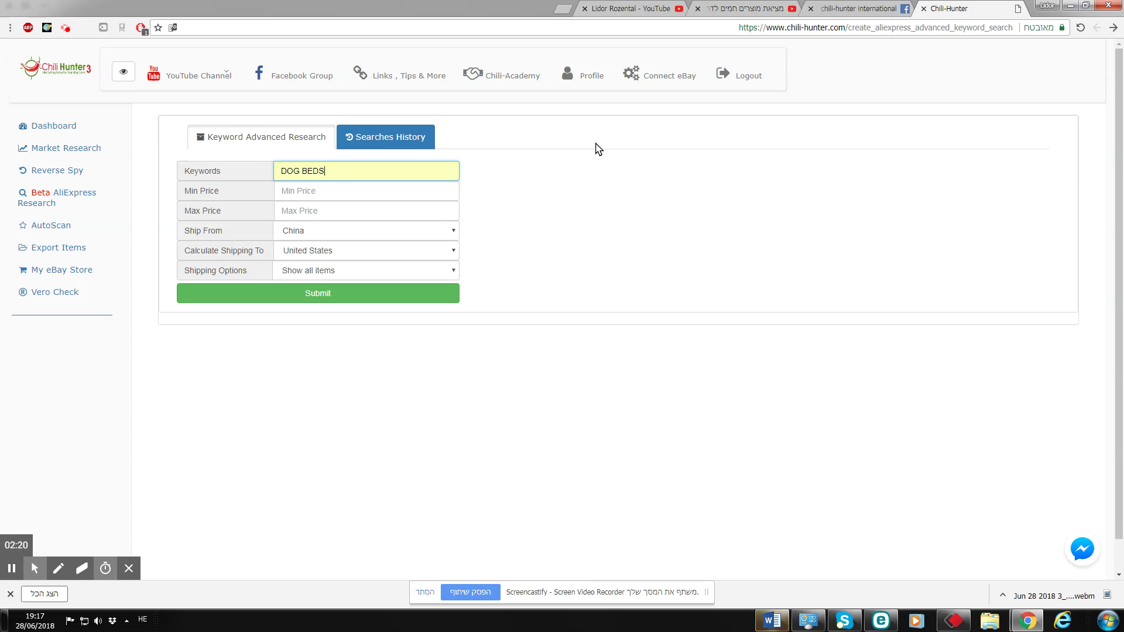
click(359, 170)
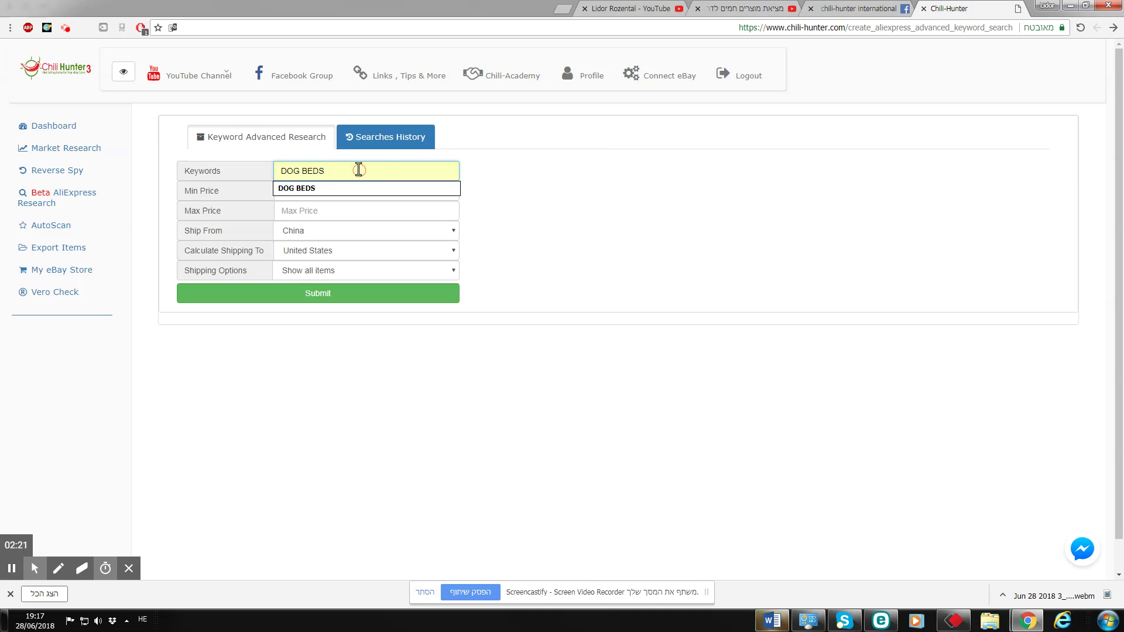
double_click(359, 169)
click(389, 210)
Try entering a maximum price, then clear the field back to empty.
click(350, 193)
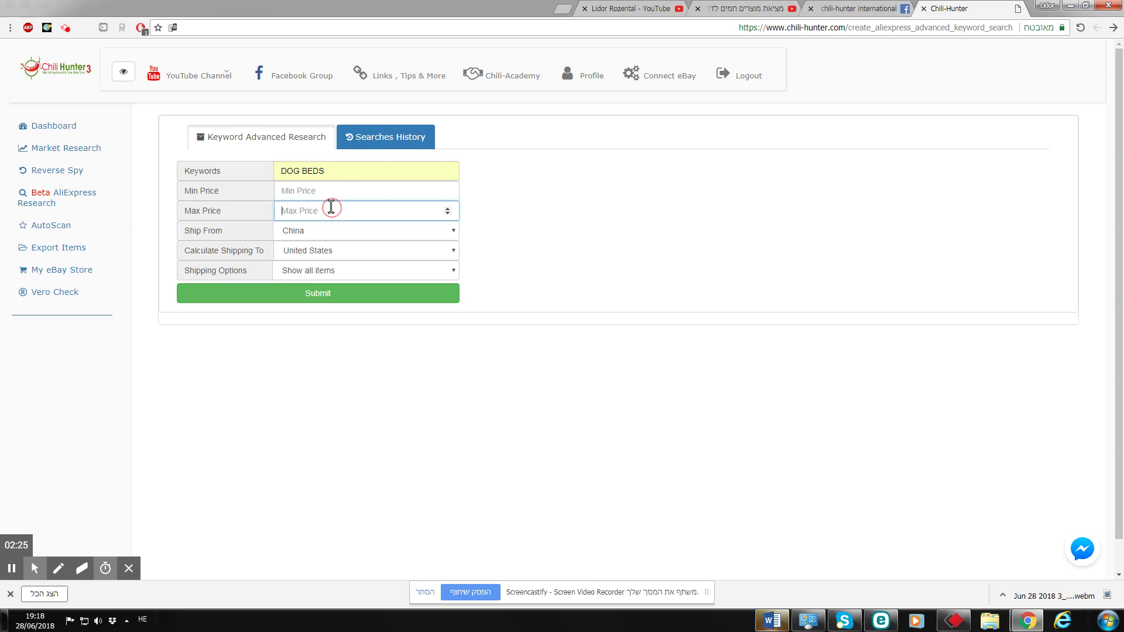
click(330, 207)
text(0)
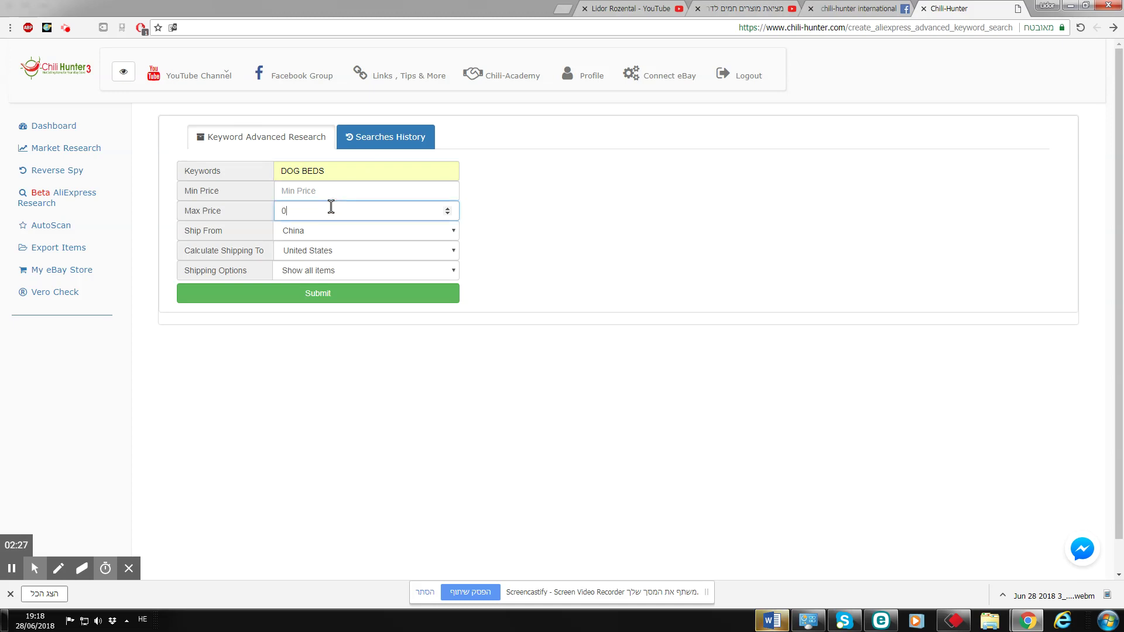
key(BackSpace)
text(0)
key(BackSpace)
click(296, 208)
text(0)
click(448, 208)
click(448, 209)
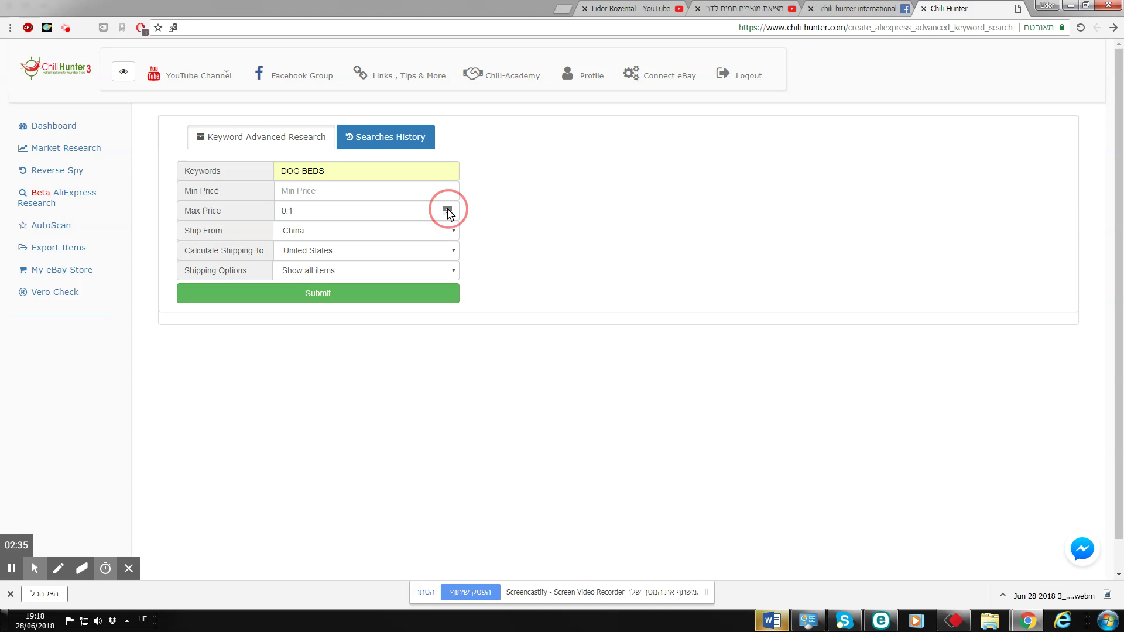
click(447, 208)
click(448, 209)
click(447, 208)
click(448, 208)
double_click(410, 206)
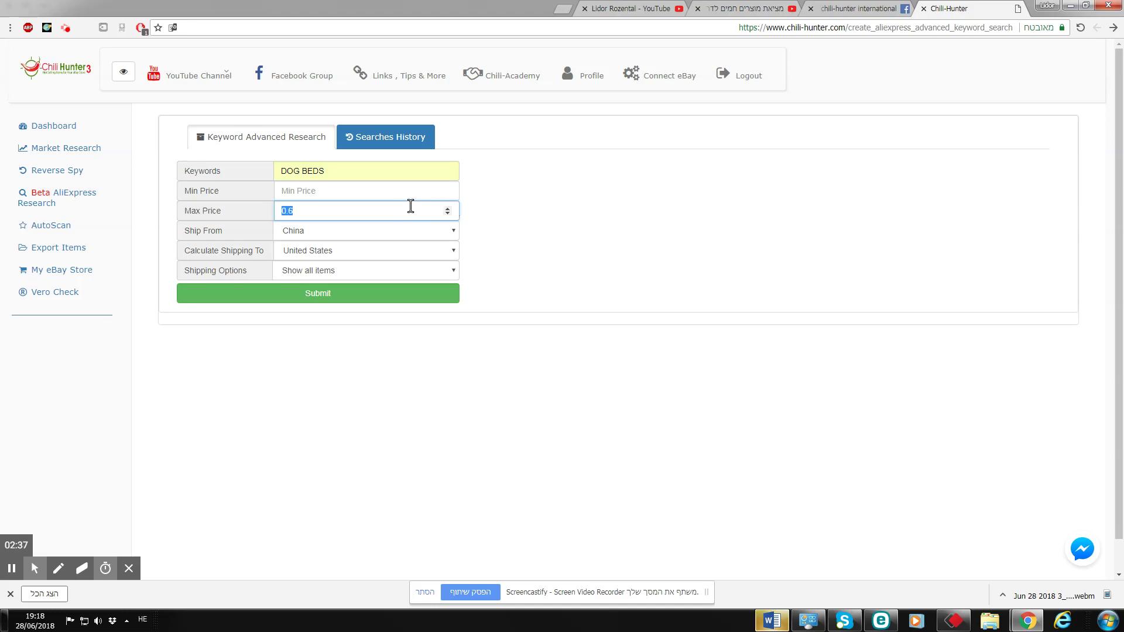
key(BackSpace)
text(0)
click(359, 210)
key(BackSpace)
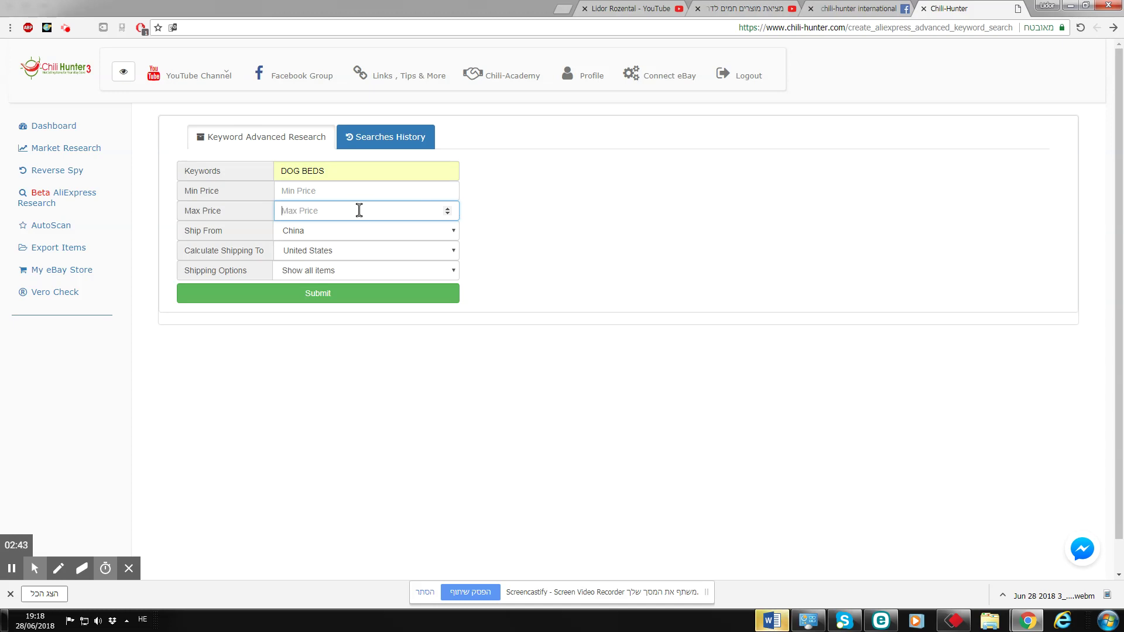
Raise the maximum price from empty to 25 with the spinner up-arrow.
click(447, 209)
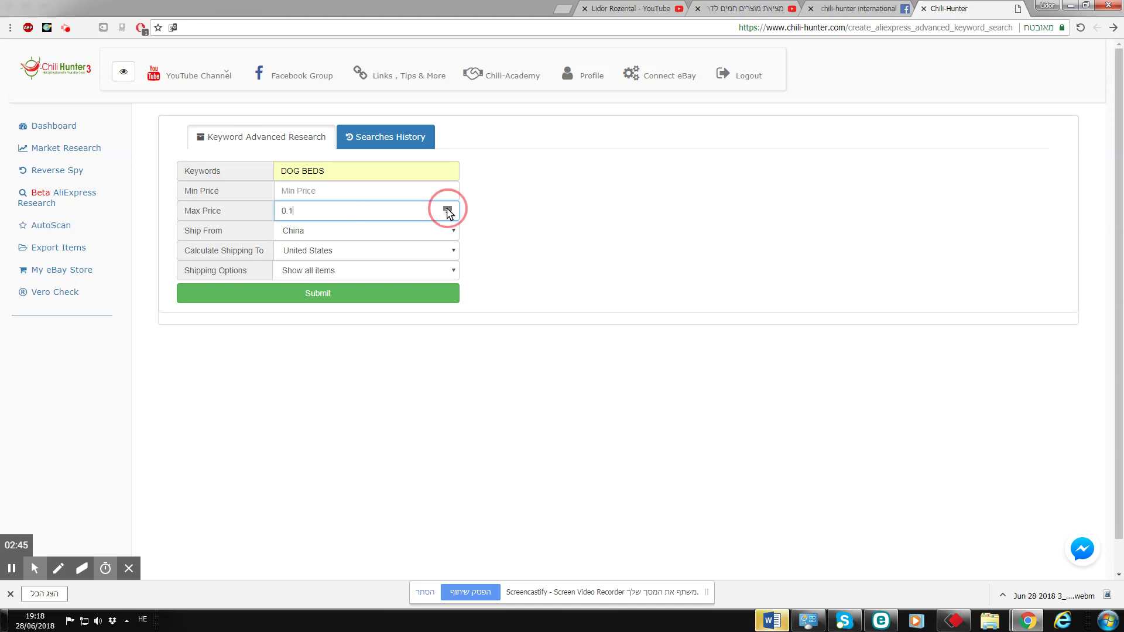
click(447, 208)
click(447, 209)
click(447, 209)
click(447, 209)
click(447, 209)
click(447, 209)
click(447, 209)
click(447, 209)
click(447, 209)
click(447, 209)
click(447, 209)
click(447, 209)
click(447, 209)
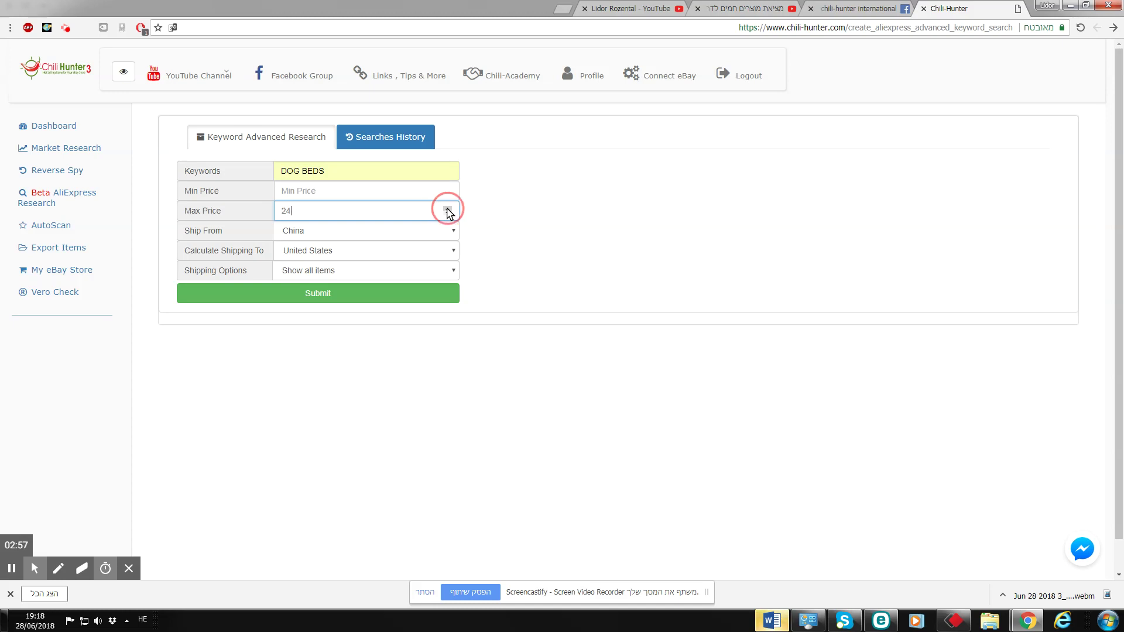
click(447, 209)
click(293, 234)
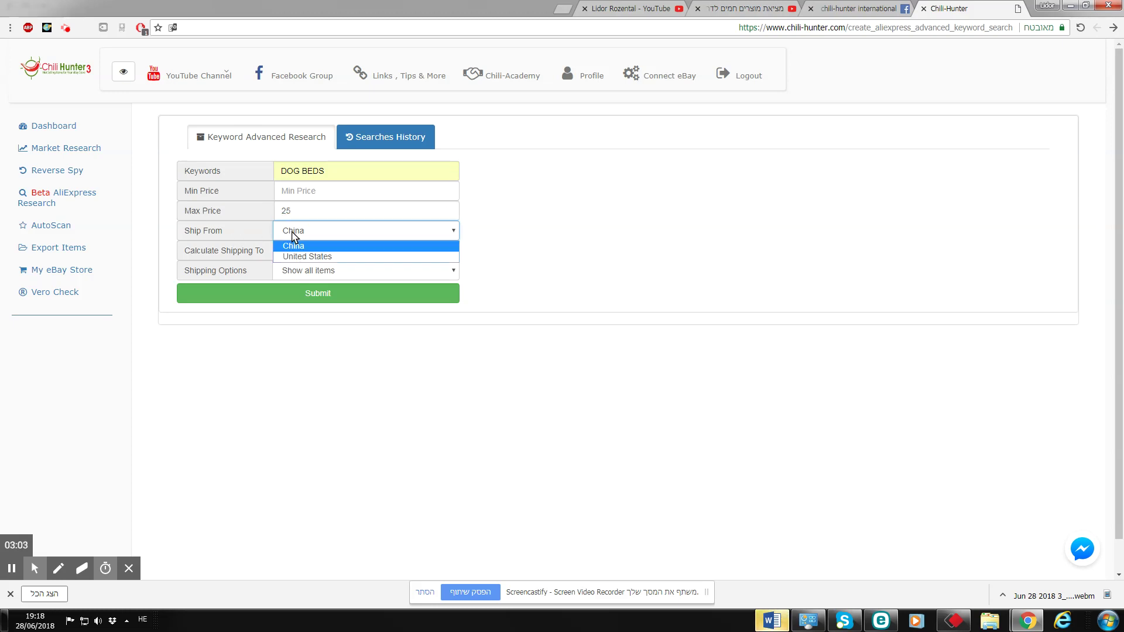
click(531, 232)
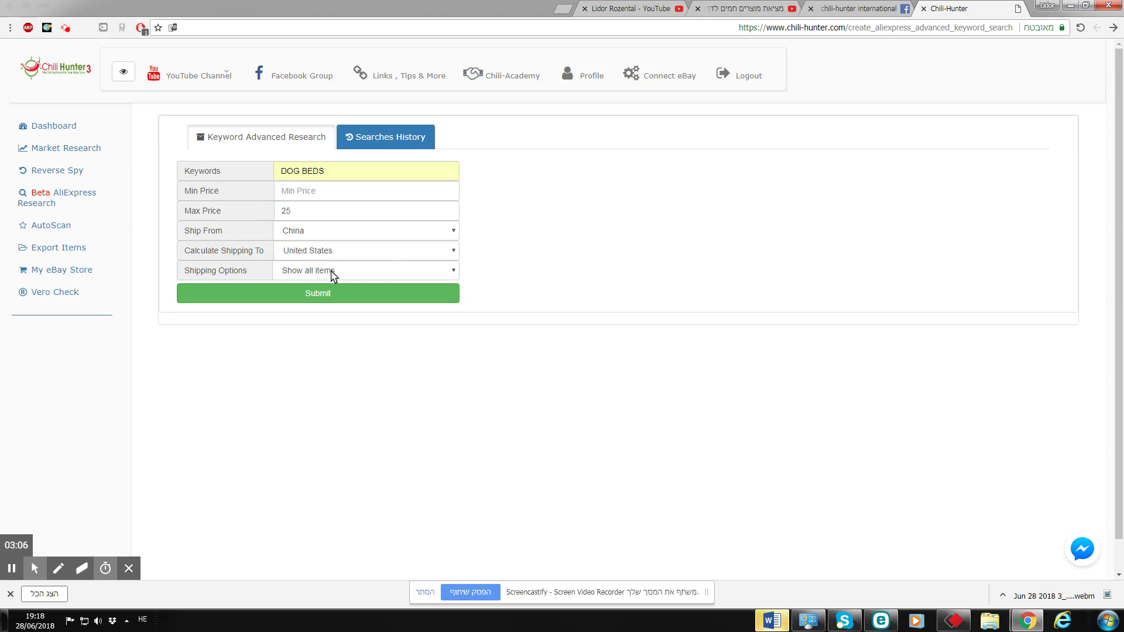
click(318, 258)
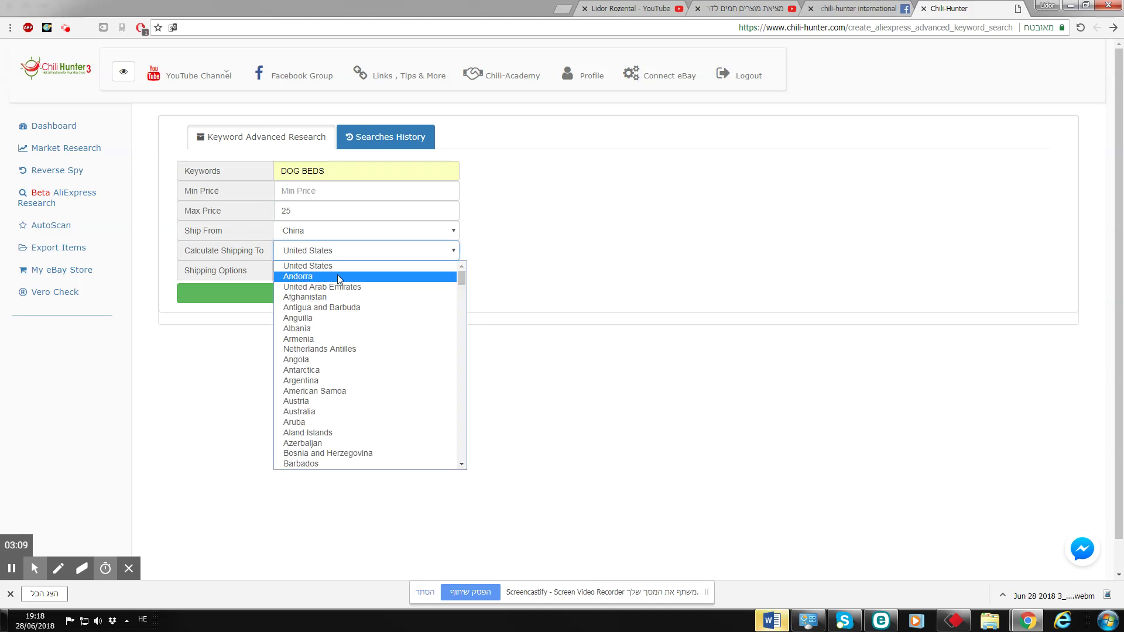
scroll(368, 287, down, 20)
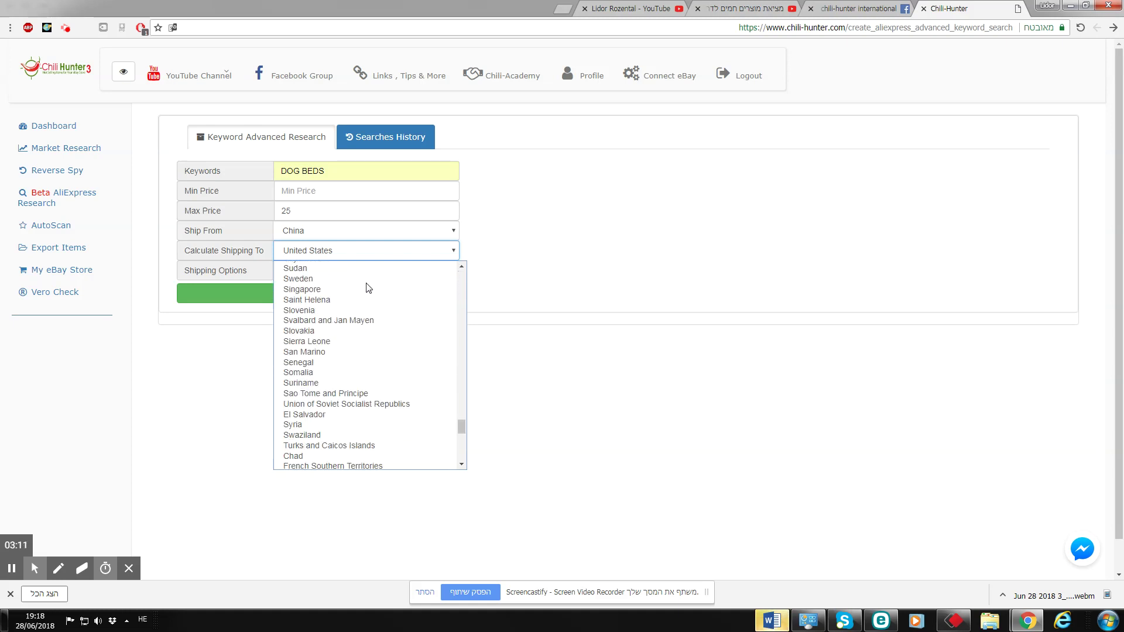
scroll(367, 287, down, 4)
scroll(374, 289, up, 20)
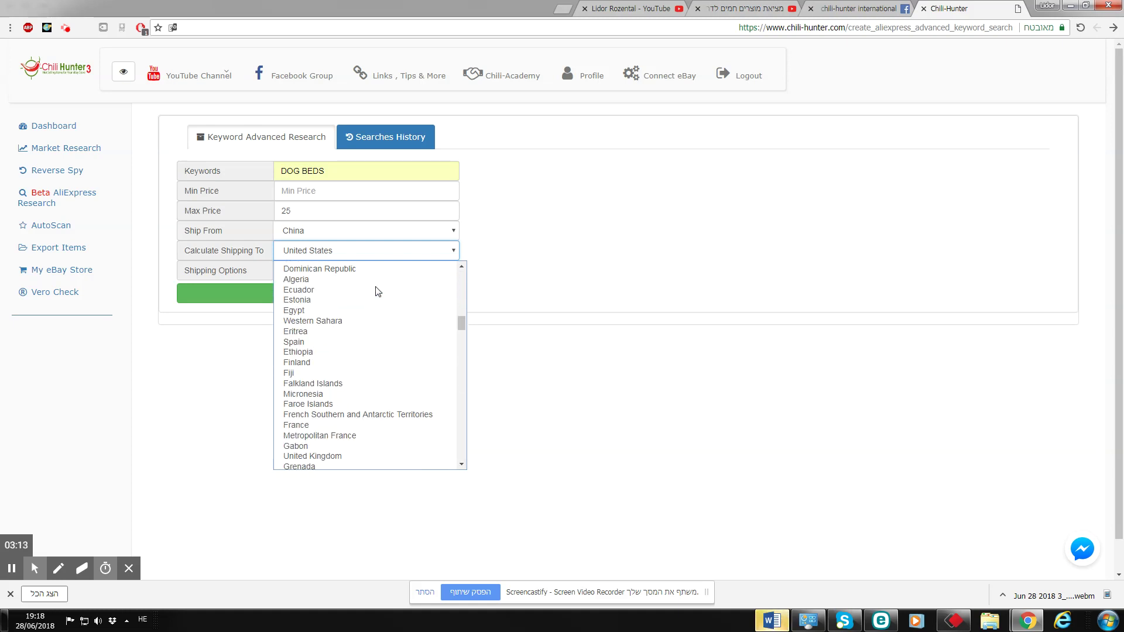
scroll(378, 291, up, 10)
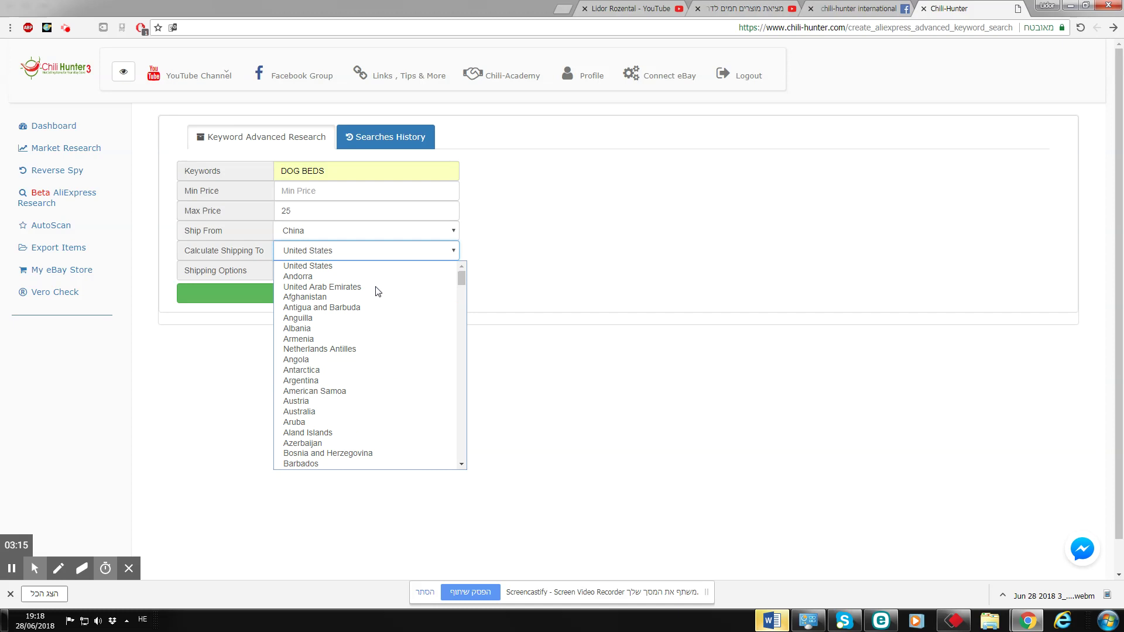
click(470, 269)
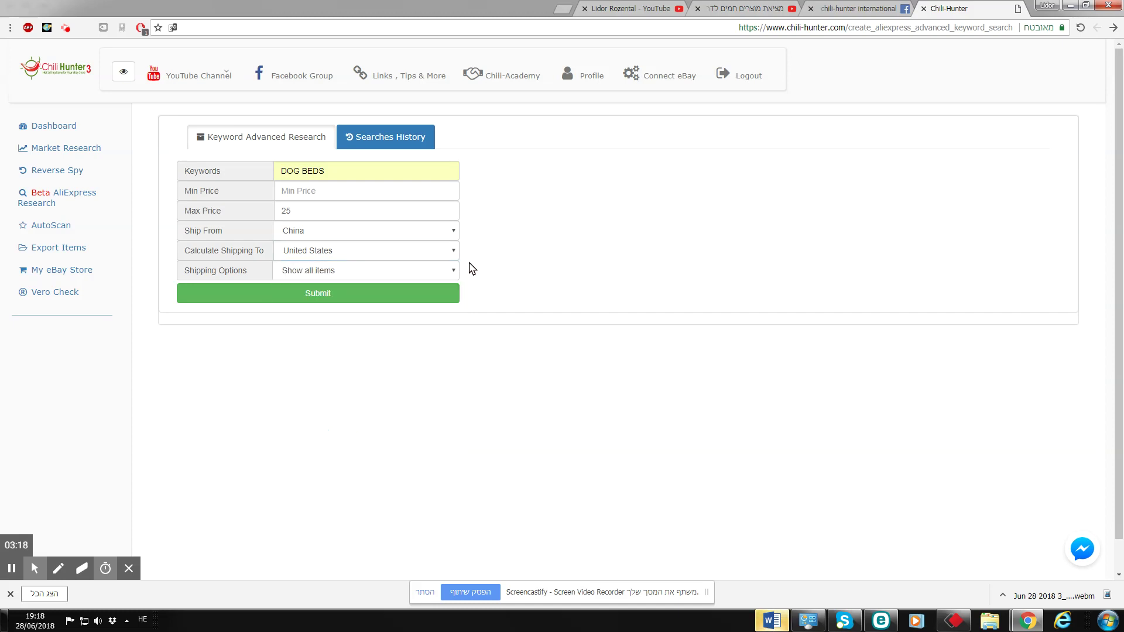
click(310, 274)
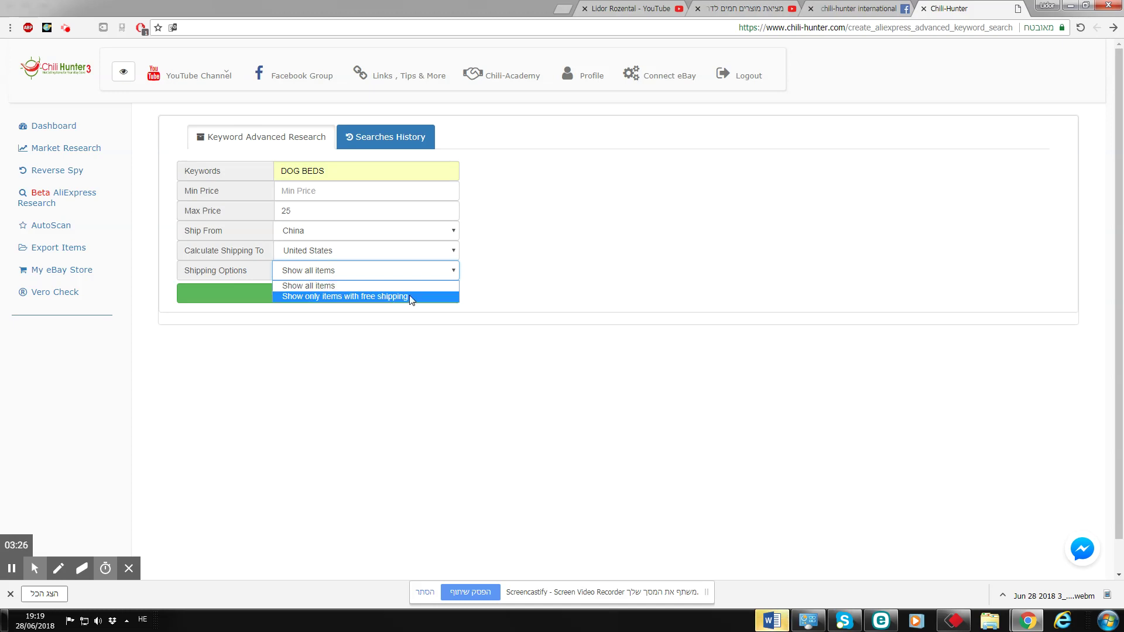
click(532, 268)
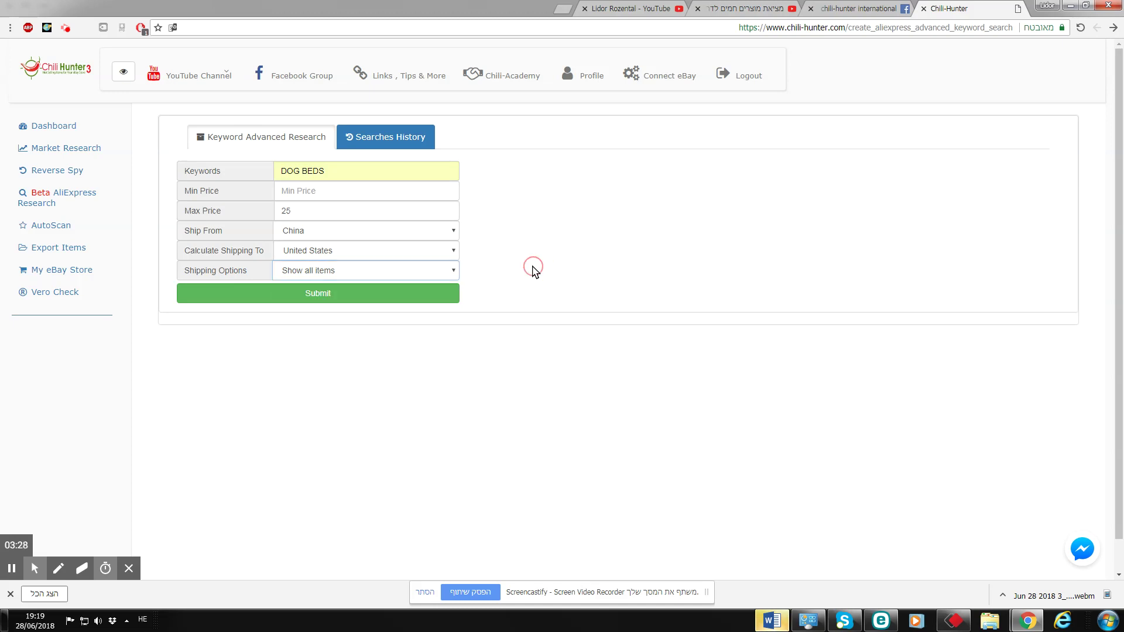
Submit the DOG BEDS search and scroll through the results table.
click(314, 297)
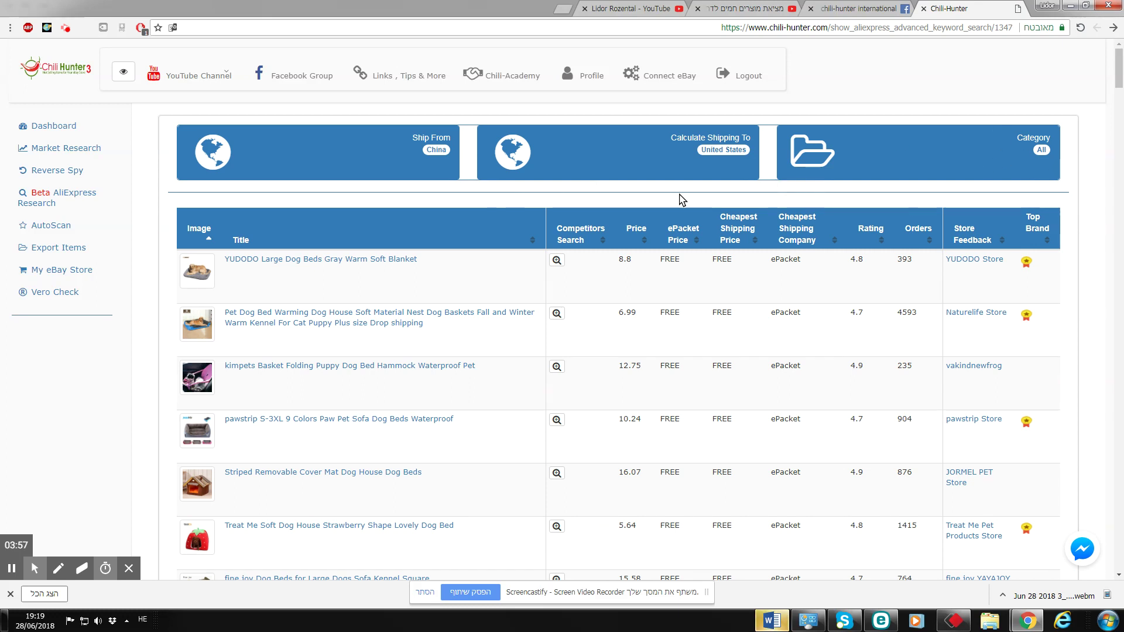
scroll(383, 167, down, 1)
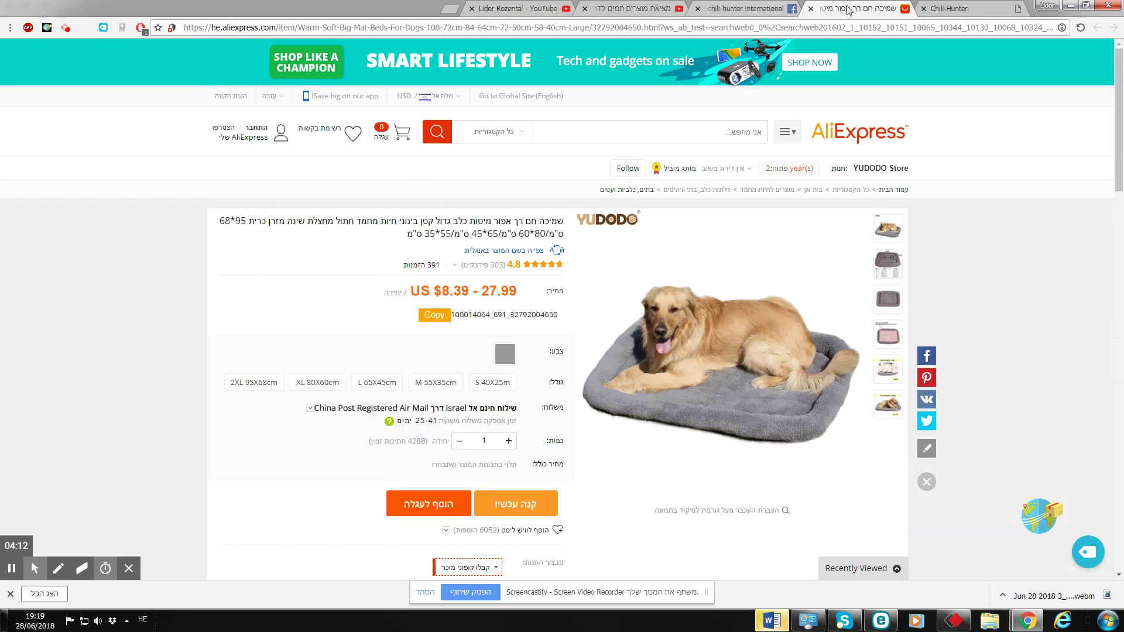
Review the YUDODO bed's eBay sold listings, dismiss the translate offer and close the tab.
click(948, 8)
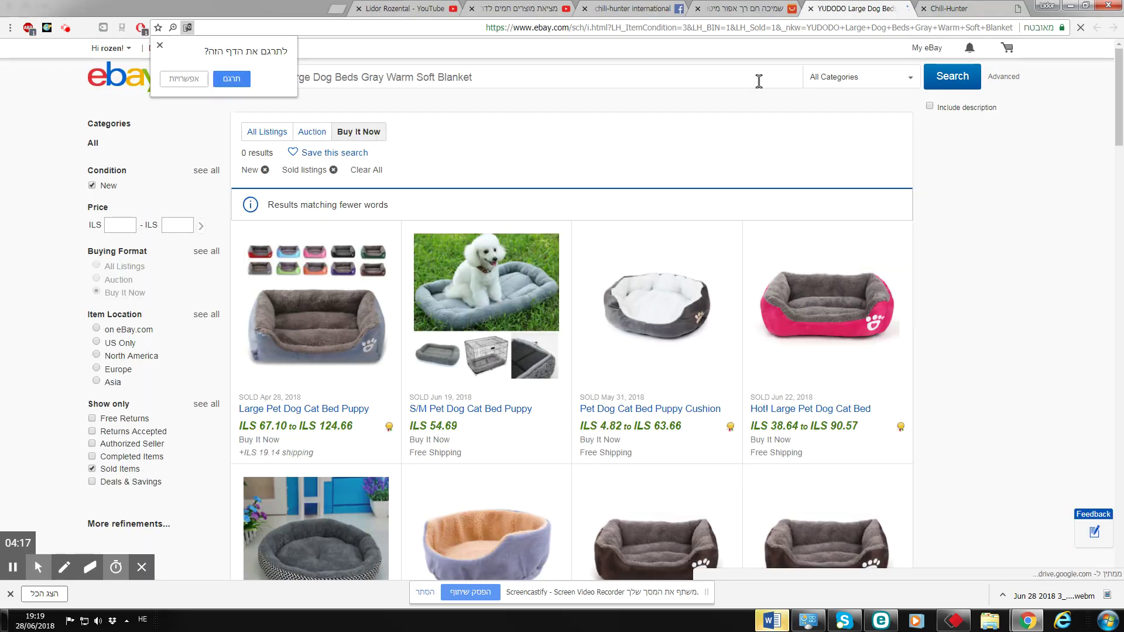
click(812, 17)
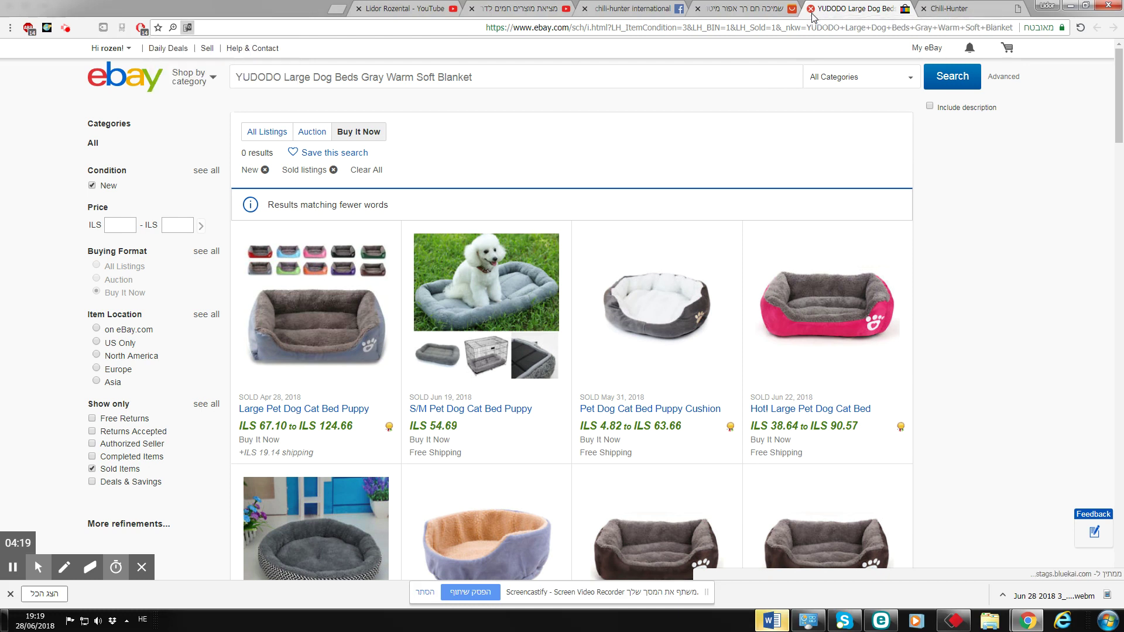
click(811, 10)
Highlight the YUDODO bed's 8.8 price, free ePacket shipping and 393 orders, then open YUDODO Store.
click(627, 206)
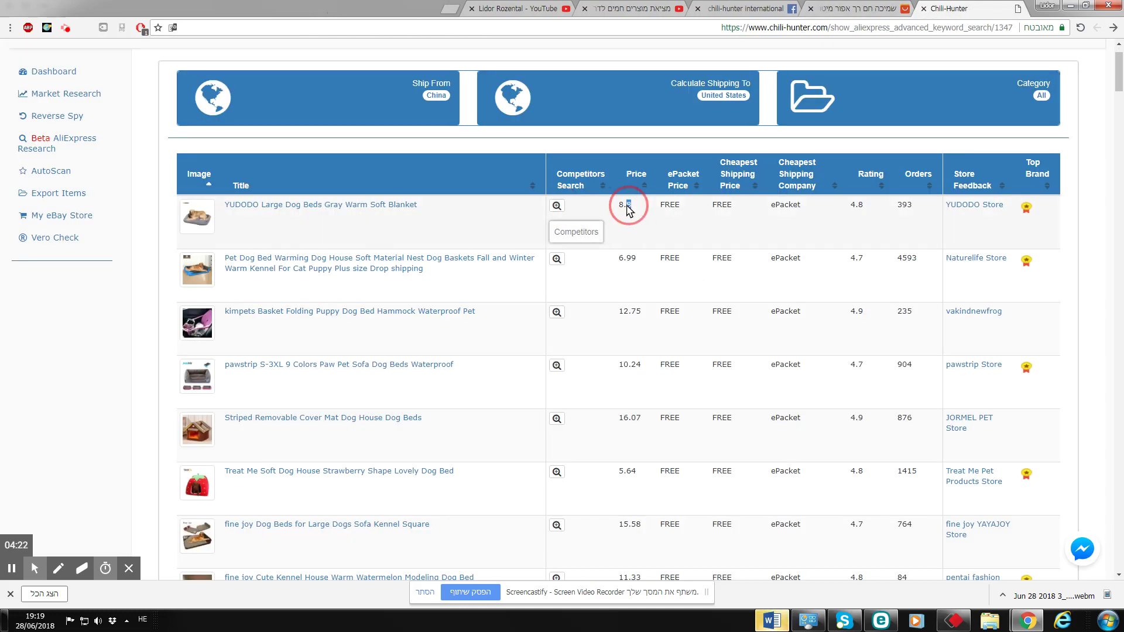
double_click(627, 206)
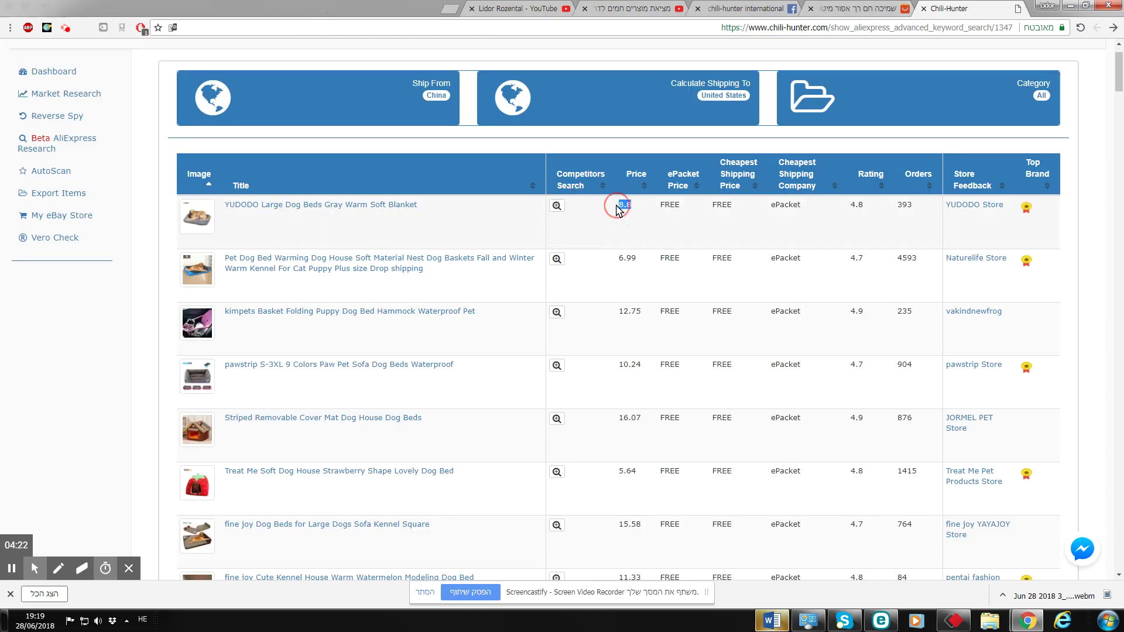
double_click(668, 205)
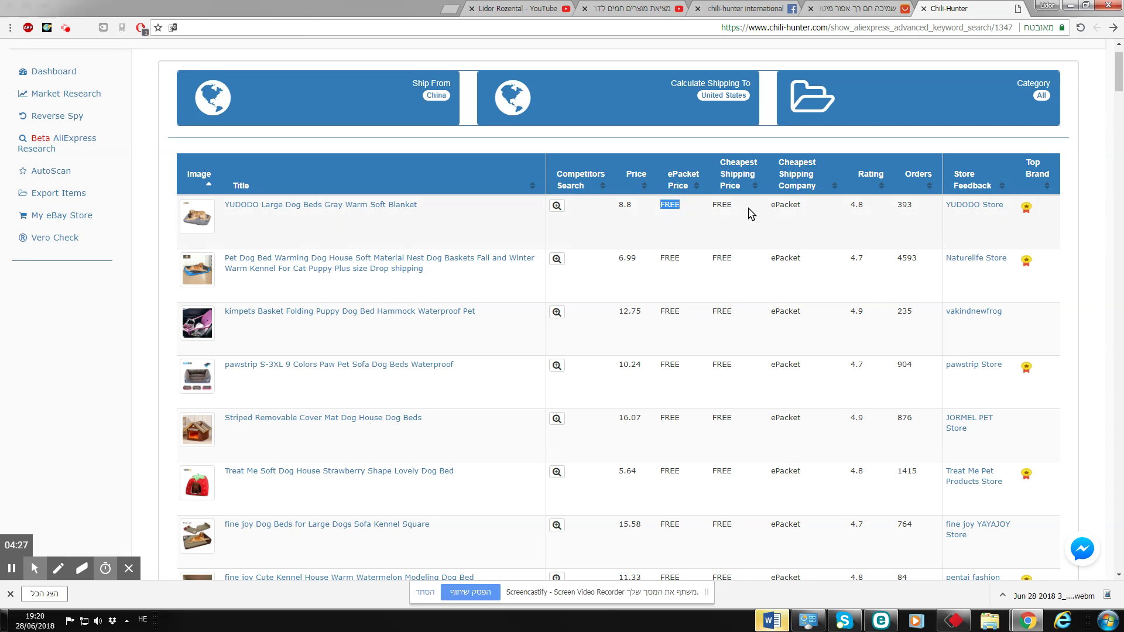
double_click(722, 204)
double_click(794, 206)
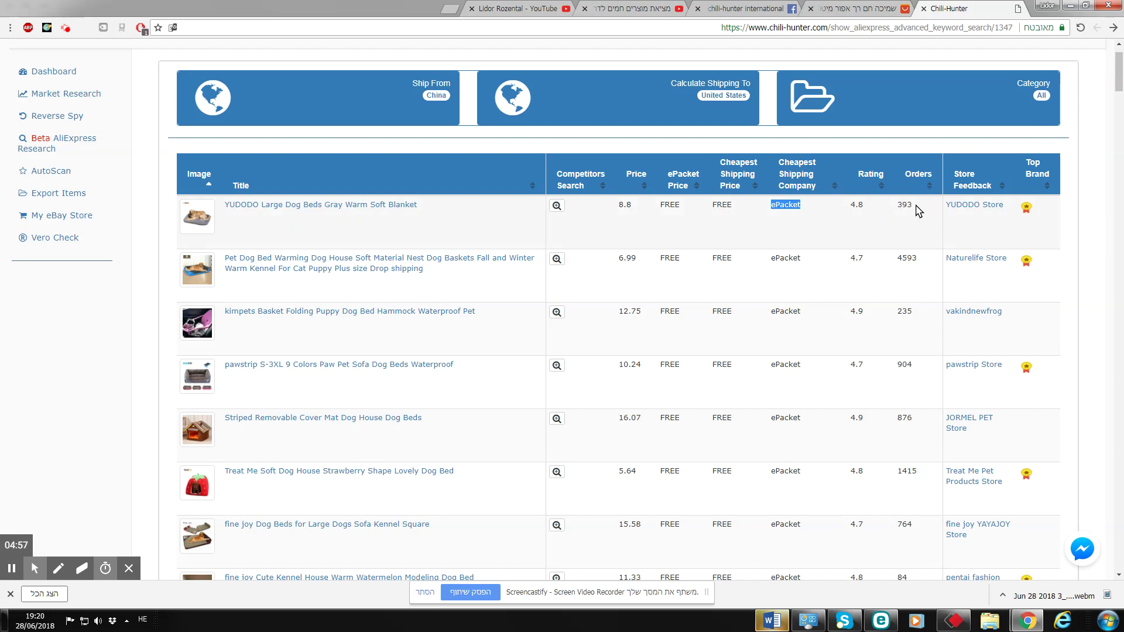
drag(912, 206, 897, 207)
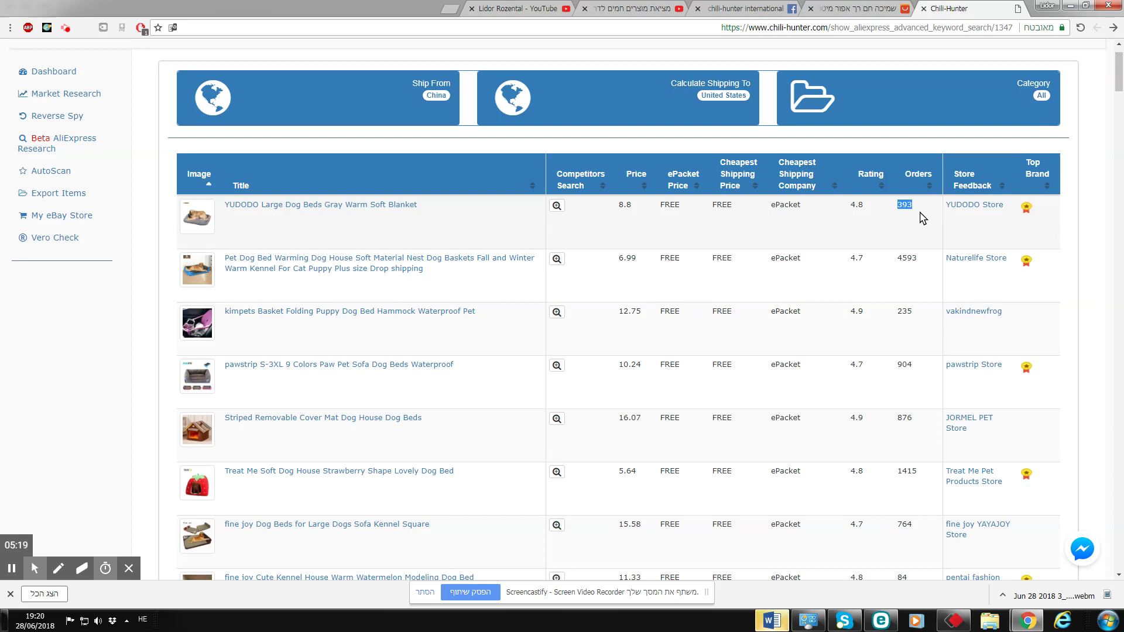
click(959, 209)
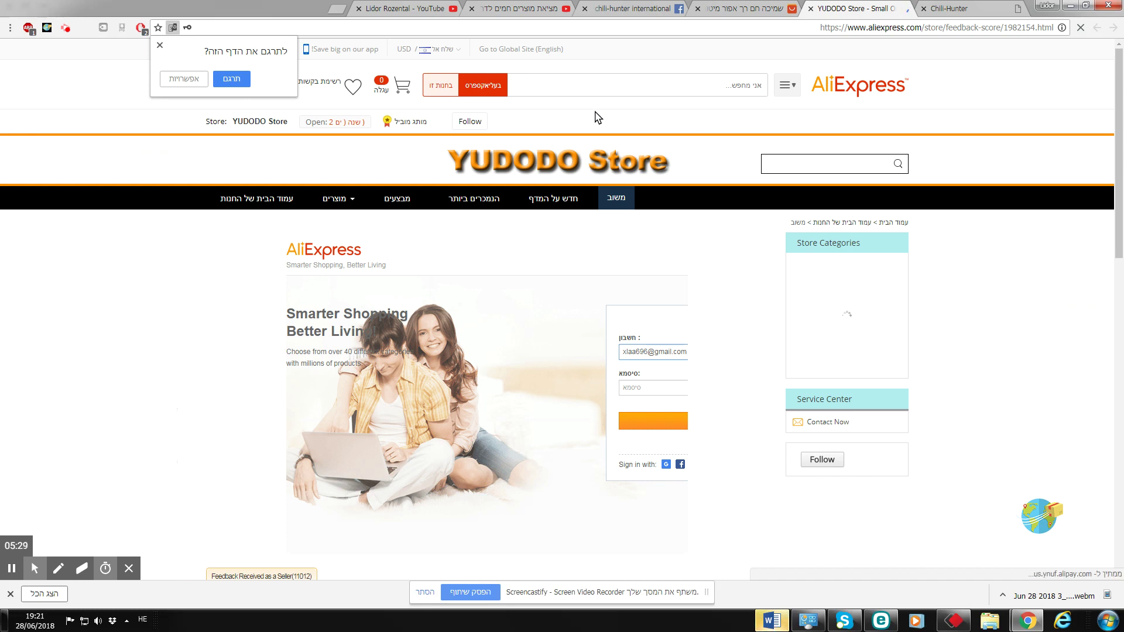
Go back from the YUDODO Store feedback page to the Chili Hunter results.
click(949, 6)
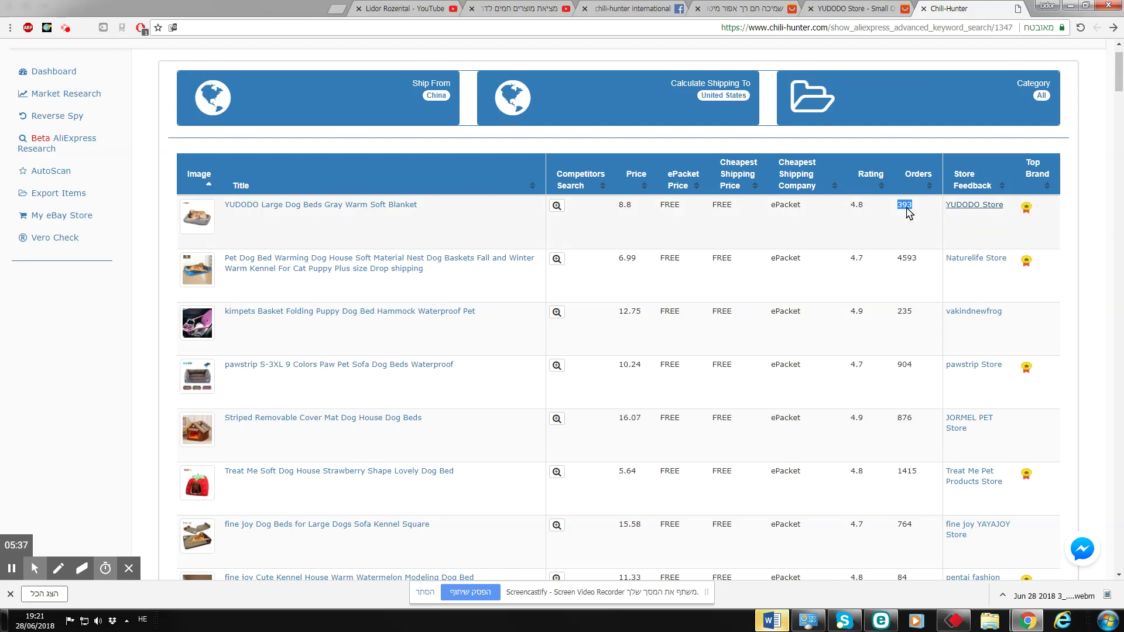
scroll(577, 251, down, 15)
scroll(597, 266, down, 20)
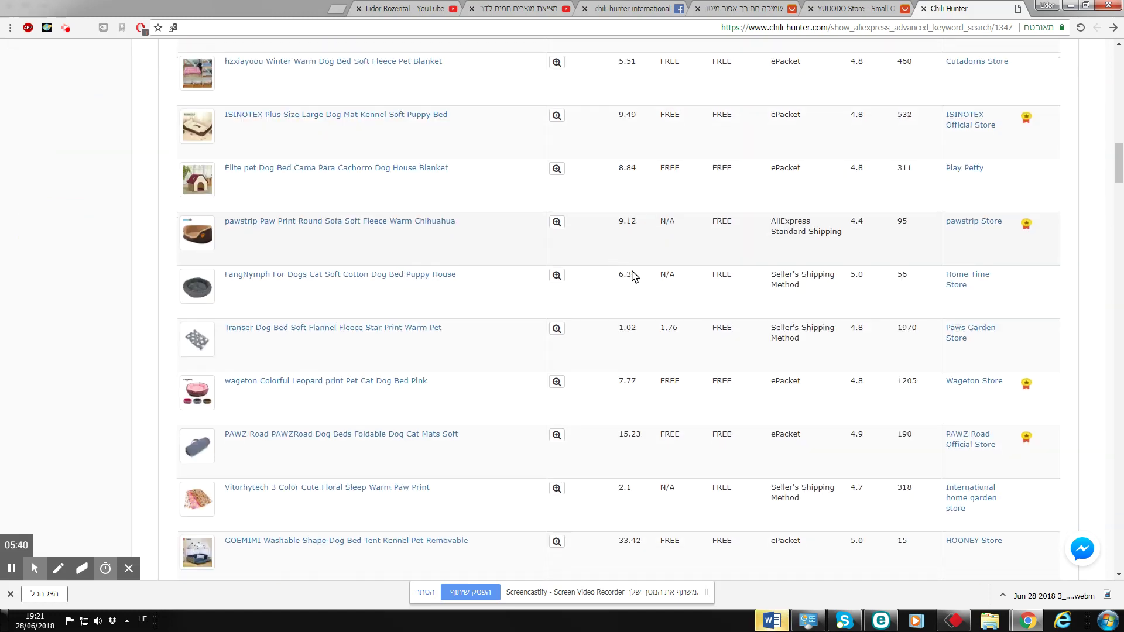
scroll(641, 300, down, 20)
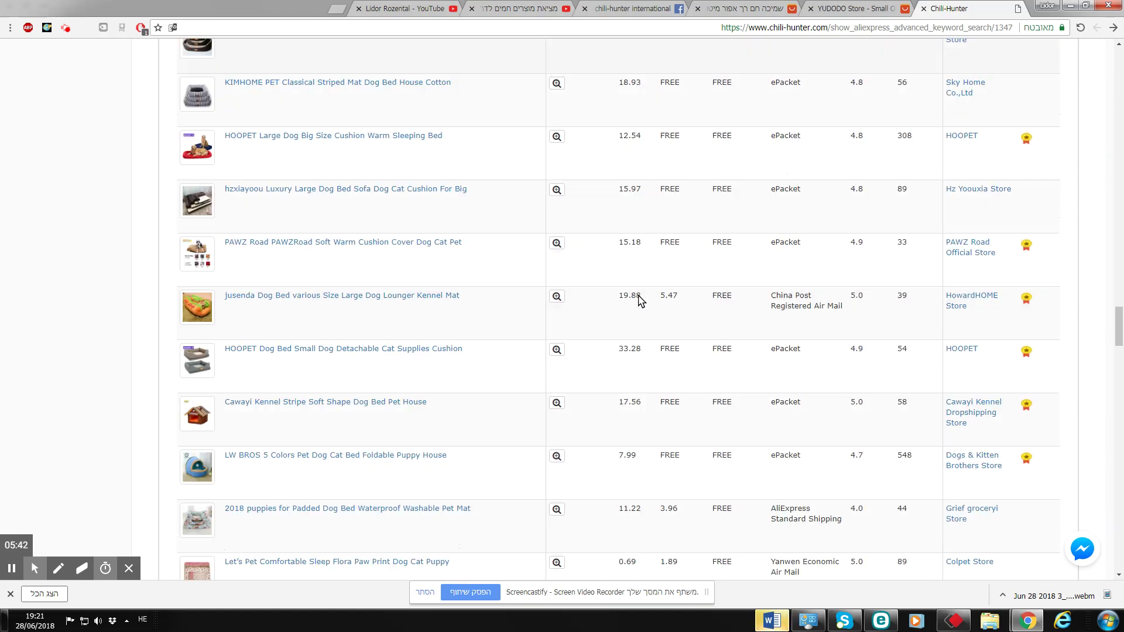
scroll(643, 322, down, 10)
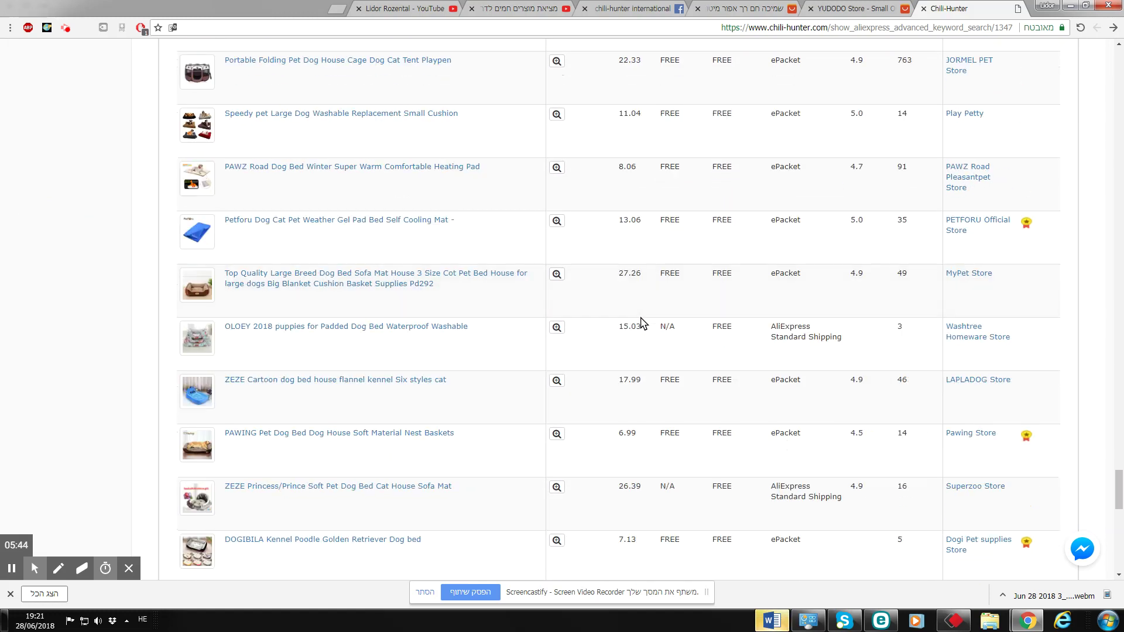
scroll(660, 405, up, 20)
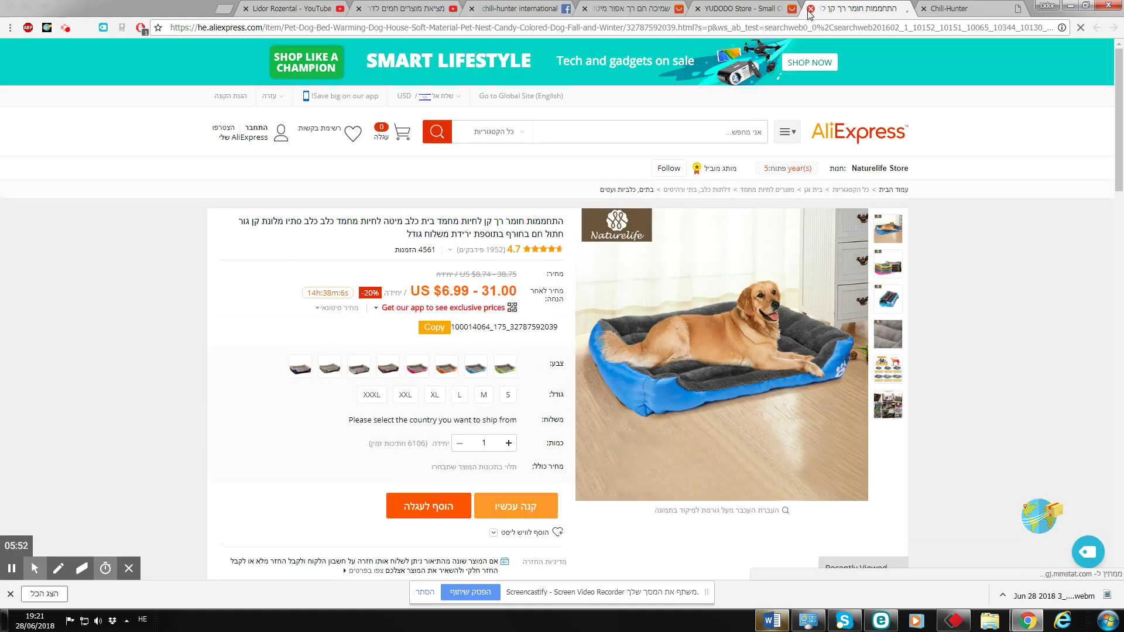
Close the Naturelife AliExpress product tab and the eBay sold-listings tab.
click(810, 9)
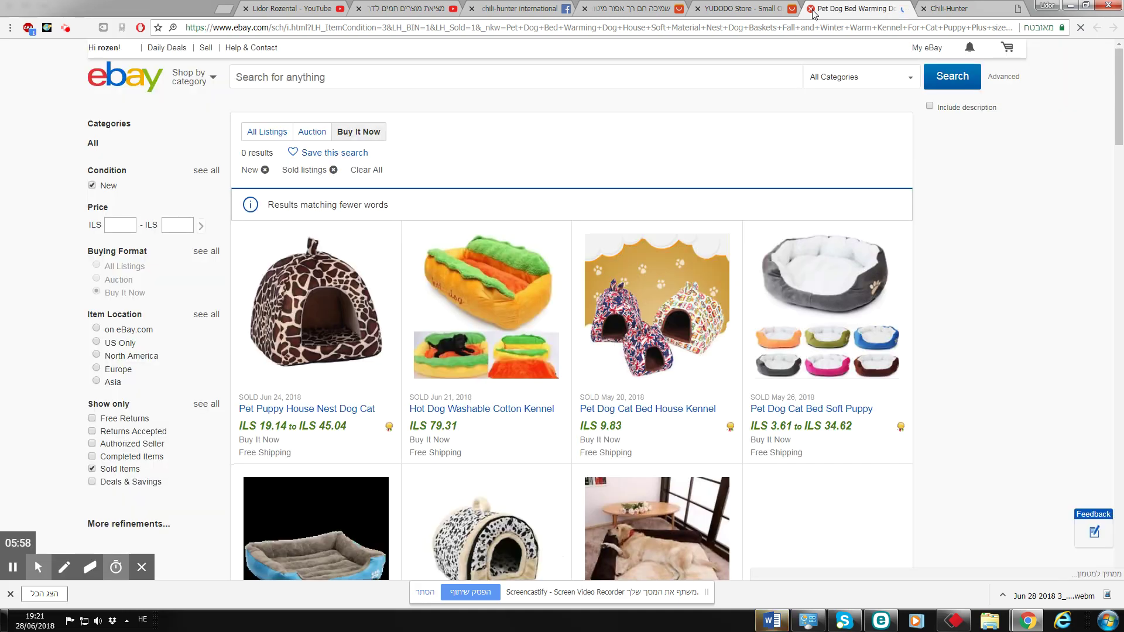
click(811, 10)
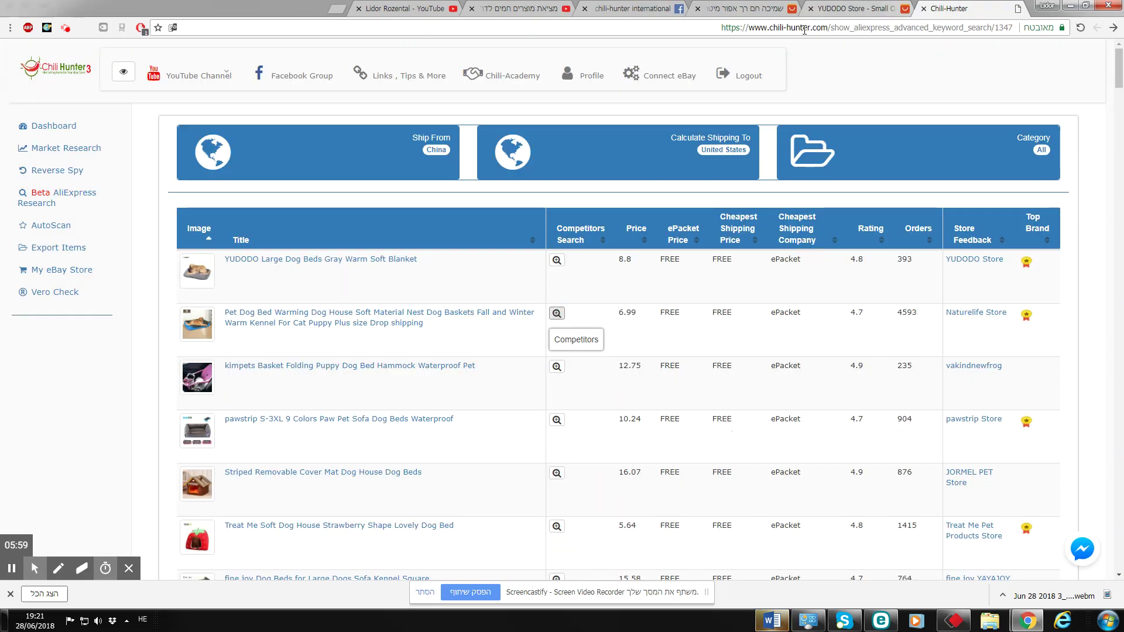
double_click(670, 312)
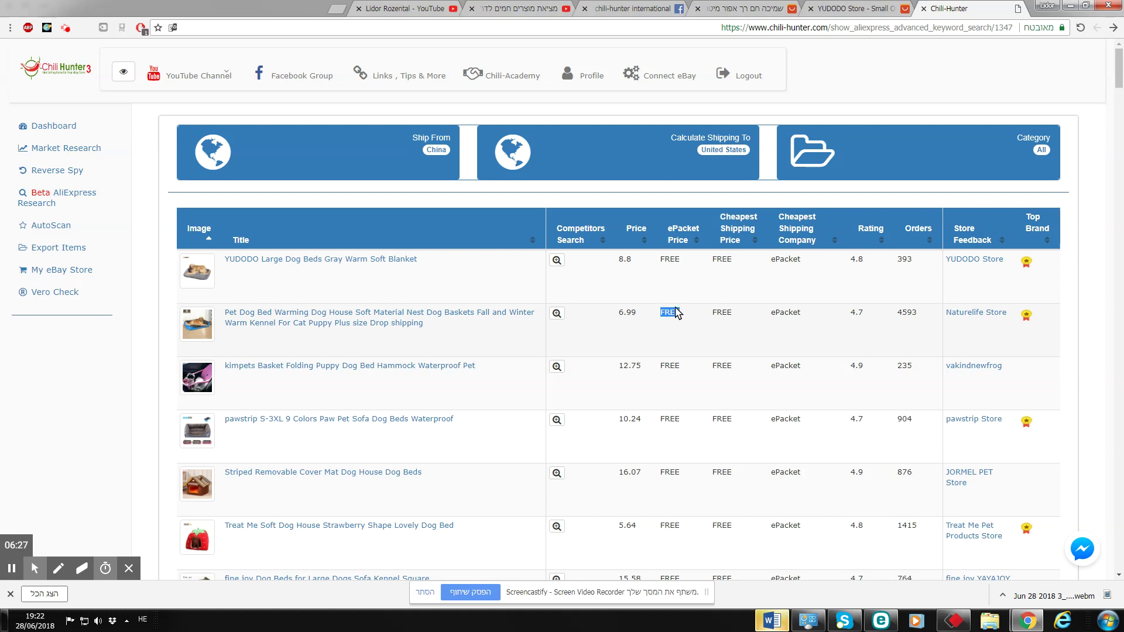
double_click(726, 313)
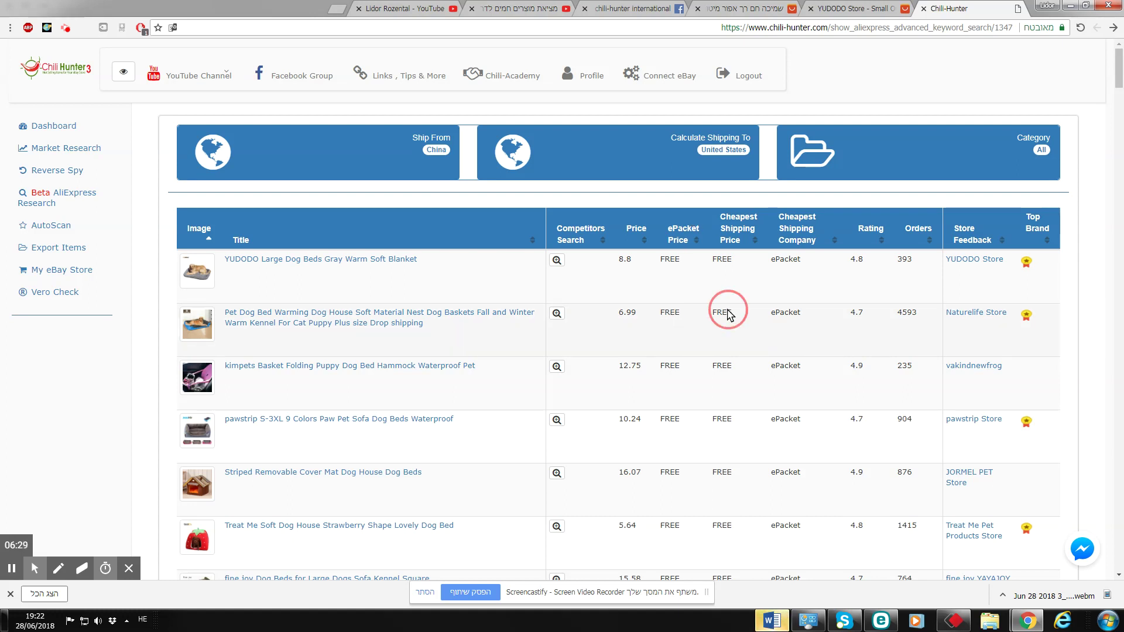
double_click(785, 313)
double_click(858, 314)
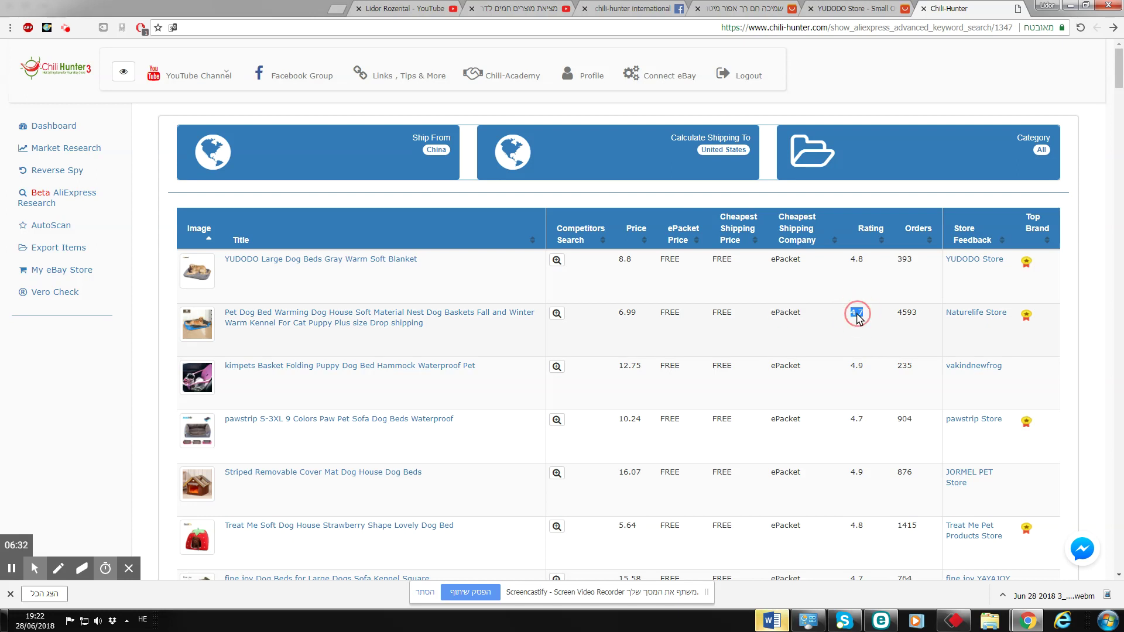
double_click(908, 315)
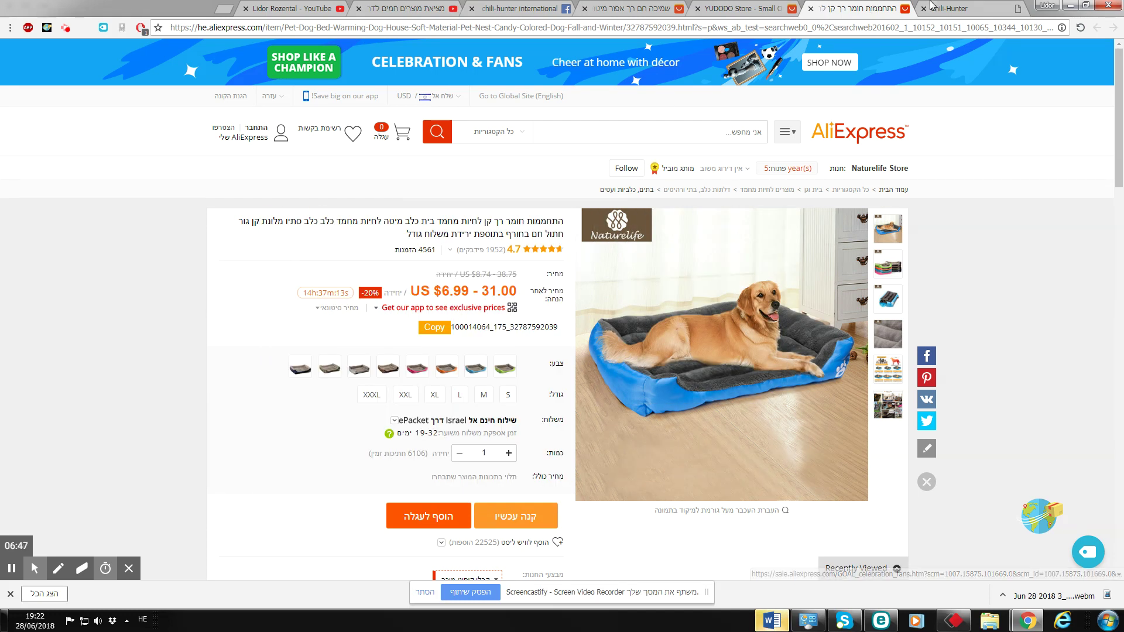
Return from the Naturelife product page to the Chili Hunter results table.
click(948, 8)
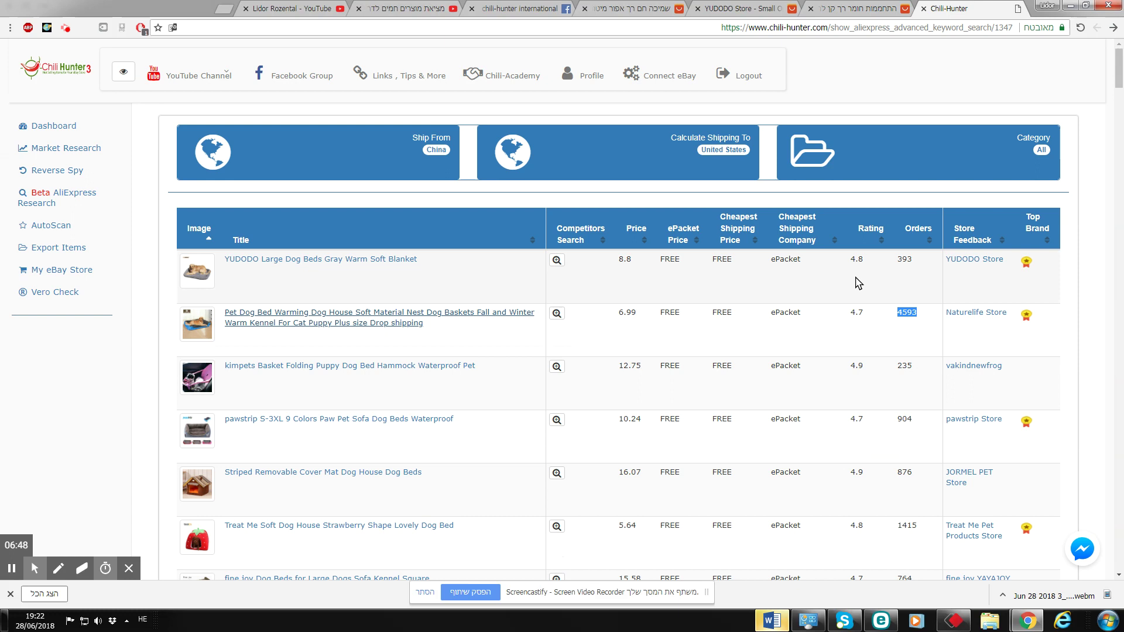
Compare the HOOPET, China Post Registered Air Mail and Ordinary Small Packet Plus shipping methods.
scroll(855, 283, down, 4)
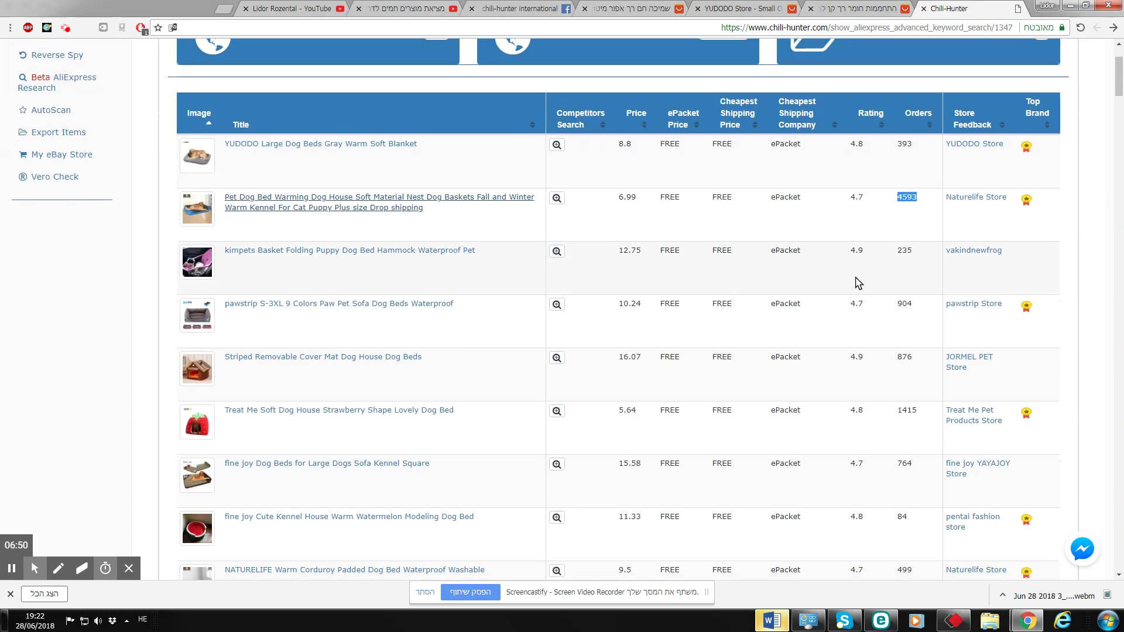
scroll(855, 284, down, 6)
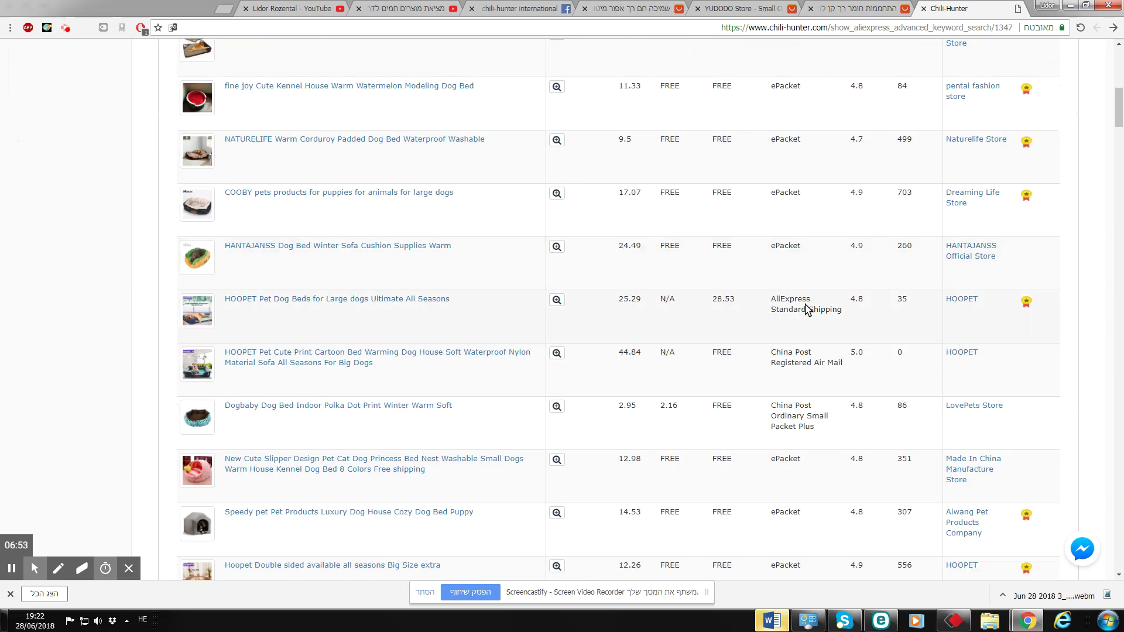
mouse_move(776, 300)
mouse_down()
mouse_move(853, 311)
mouse_move(845, 315)
mouse_up()
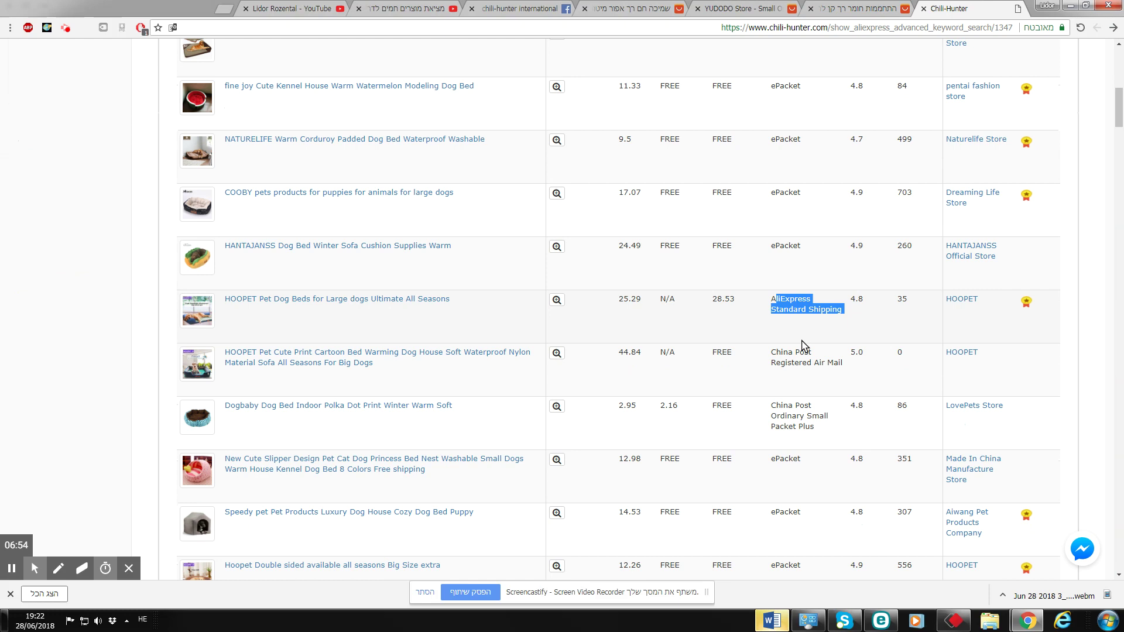
drag(772, 353, 853, 369)
drag(769, 405, 830, 427)
click(827, 405)
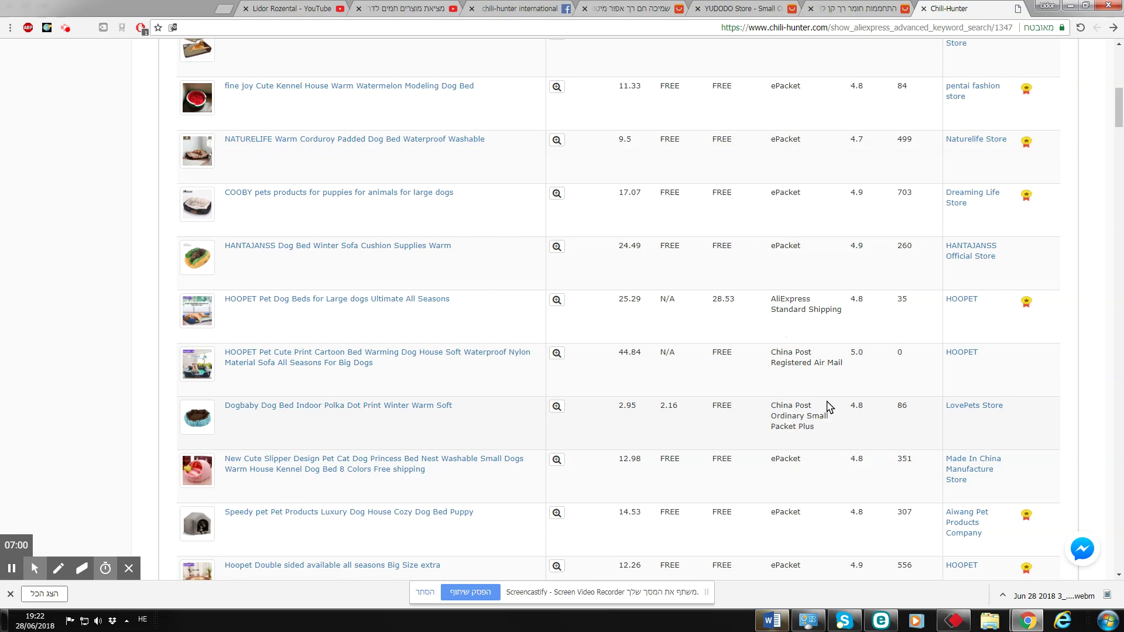
scroll(810, 228, down, 5)
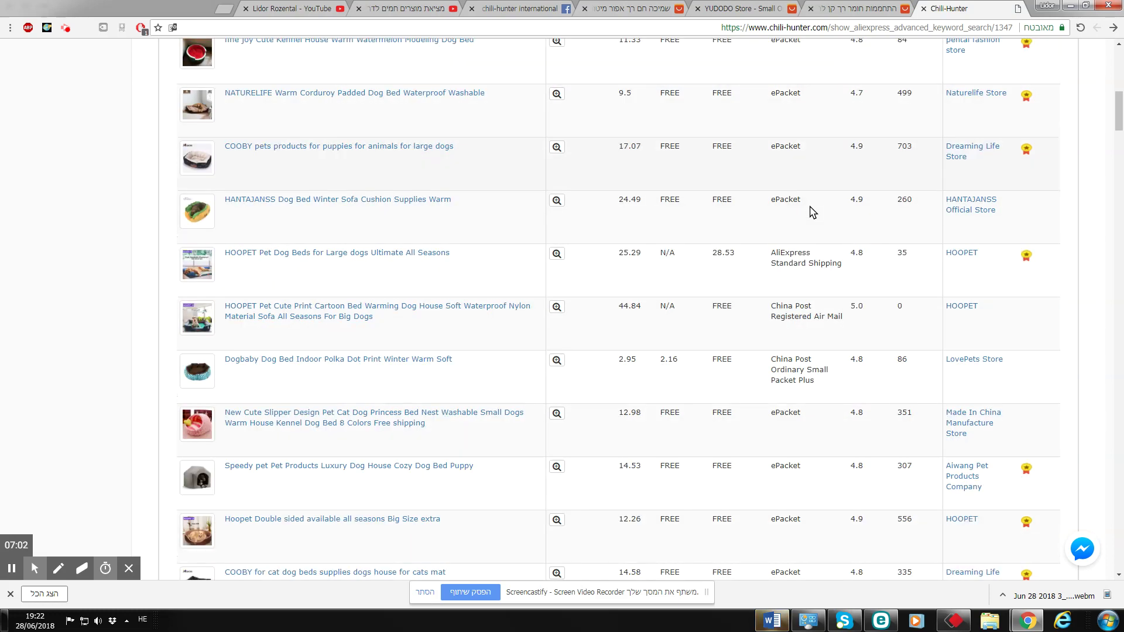
scroll(768, 321, down, 5)
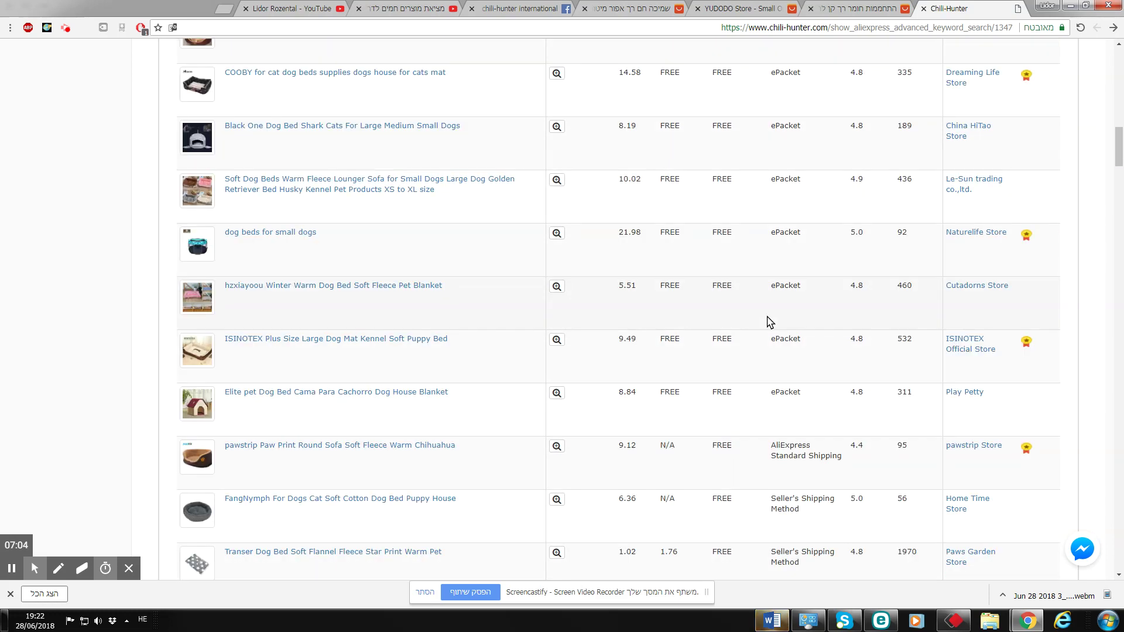
scroll(768, 320, up, 20)
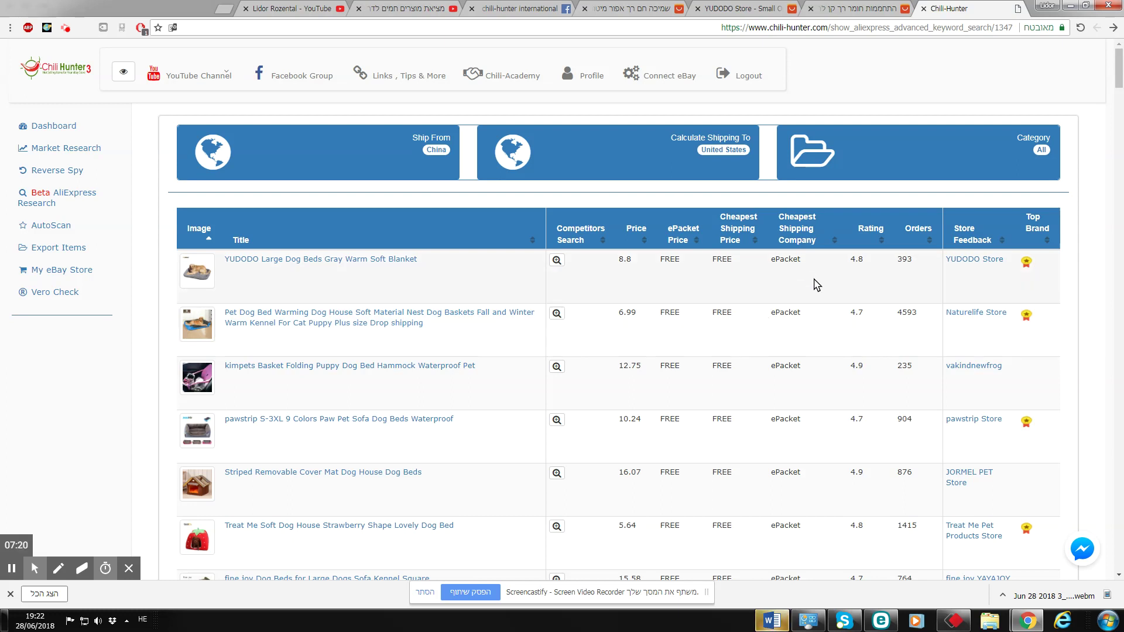
click(536, 8)
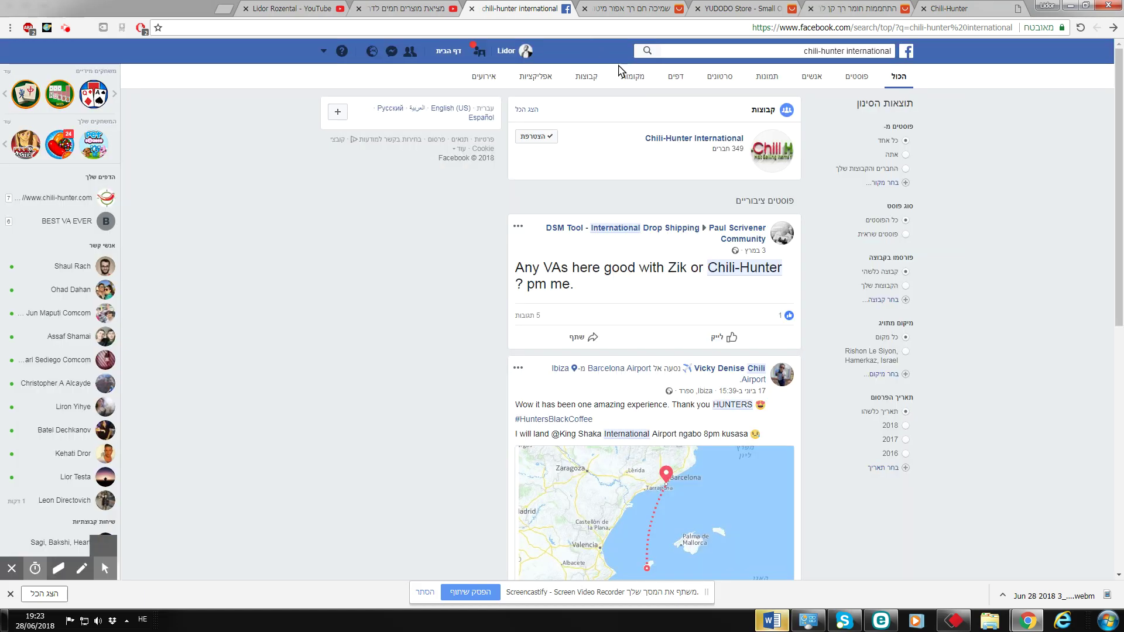
Open the Chili-Hunter International group from the Facebook results and scroll its page.
click(736, 144)
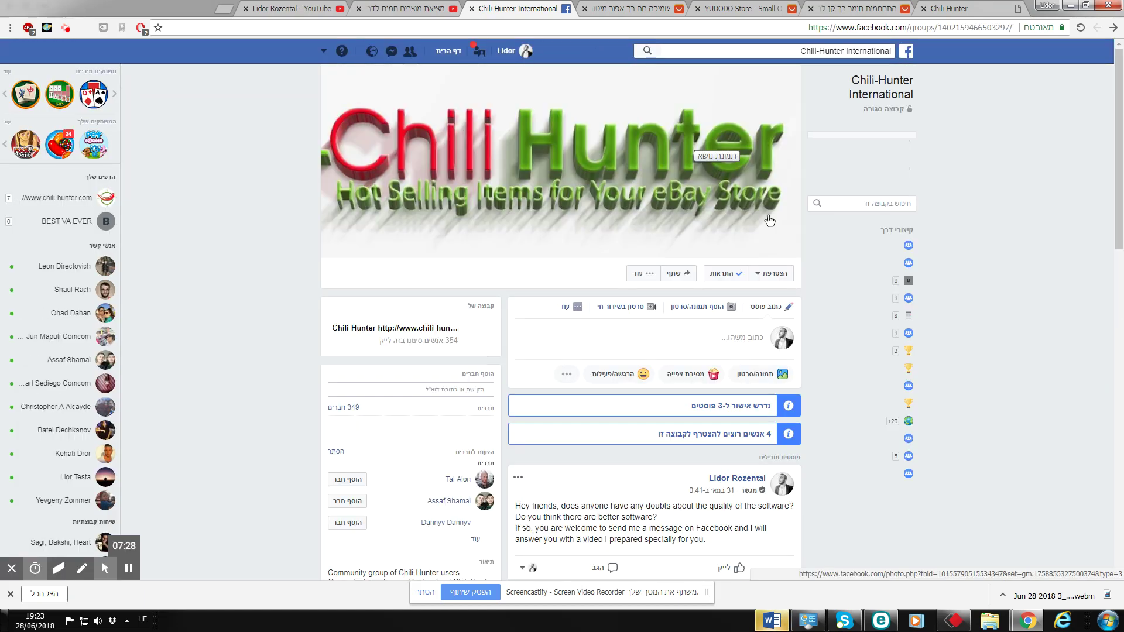
scroll(887, 253, down, 2)
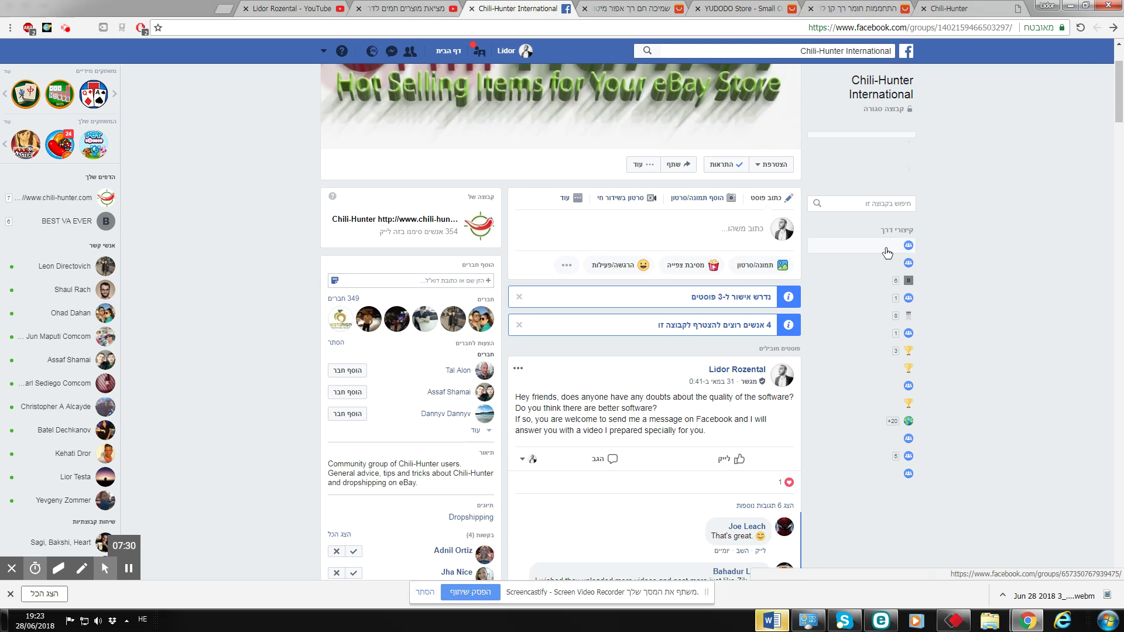
scroll(887, 253, down, 1)
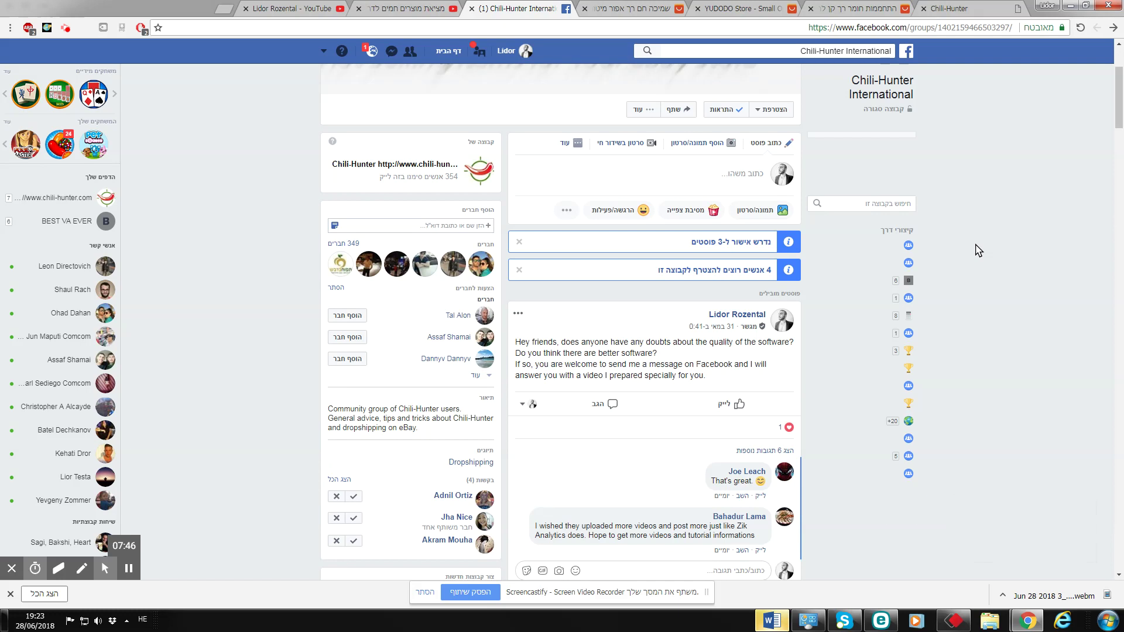
click(770, 624)
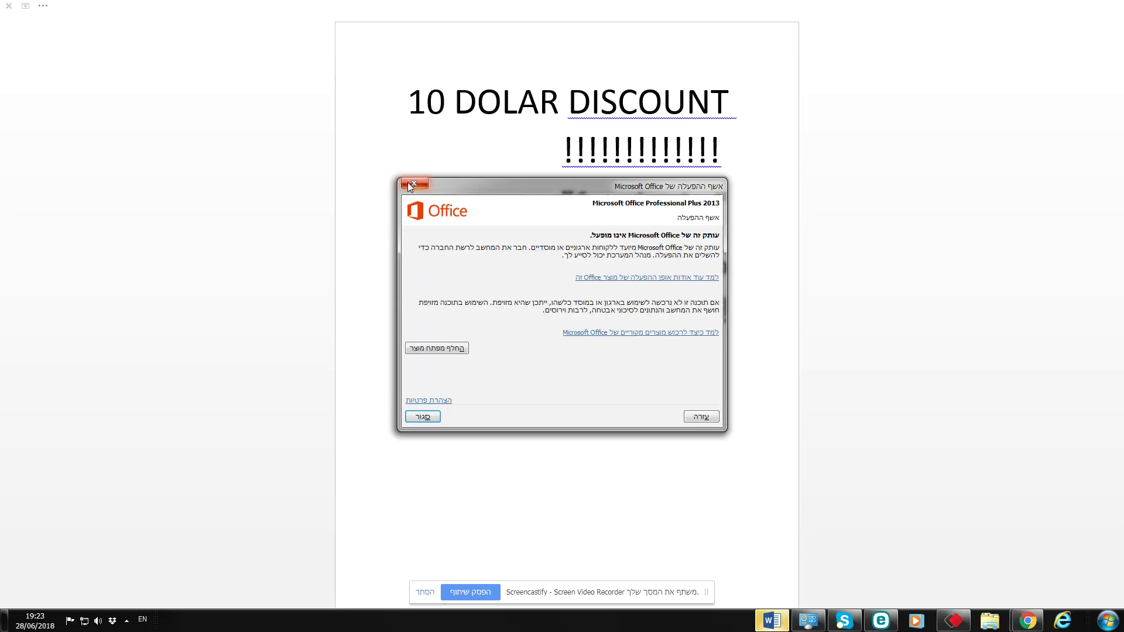
Close the activation notice and highlight the 10 DOLAR DISCOUNT heading, freelucky code and closing lines.
click(411, 184)
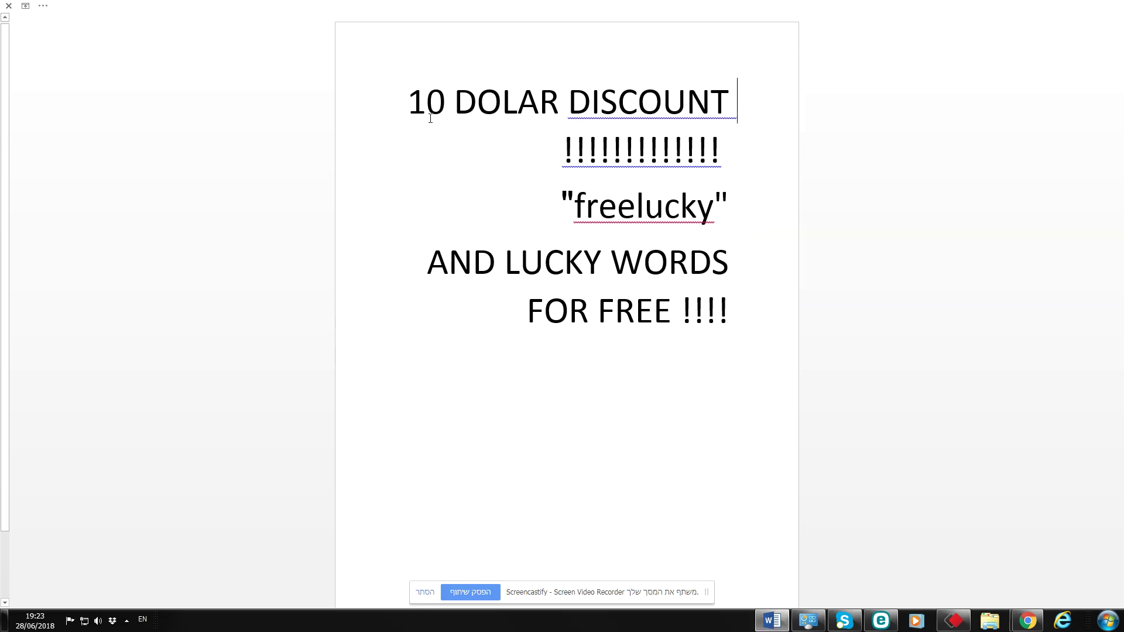
mouse_move(415, 103)
mouse_down()
mouse_move(592, 103)
mouse_move(770, 123)
mouse_move(775, 138)
mouse_move(596, 208)
mouse_move(713, 212)
mouse_up()
click(620, 202)
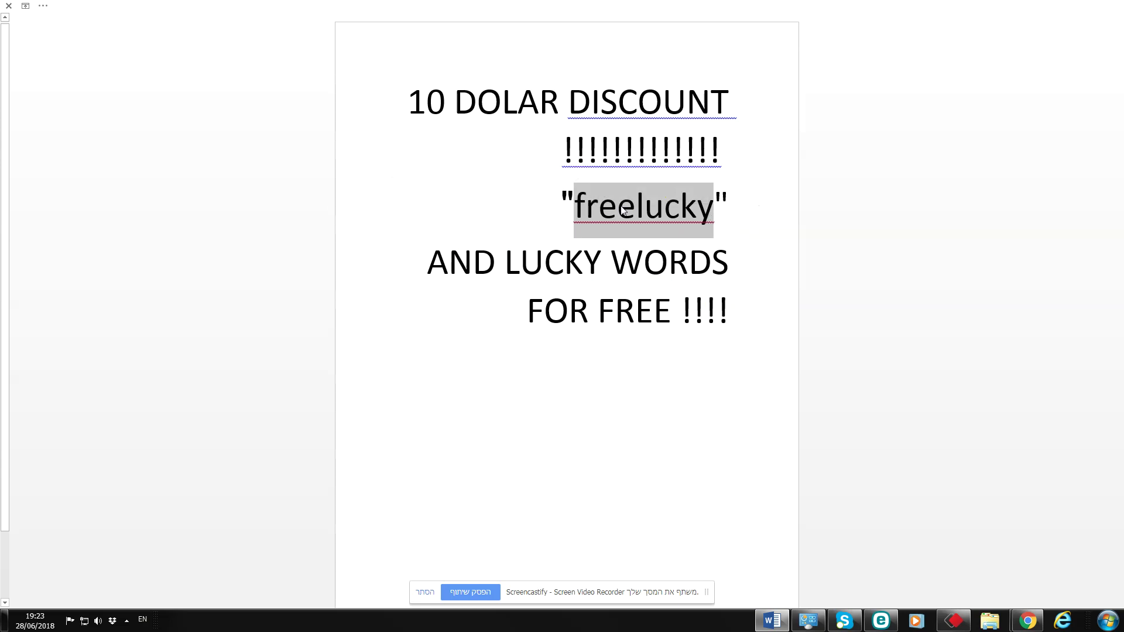
click(503, 261)
mouse_move(446, 258)
mouse_down()
mouse_move(566, 270)
mouse_move(702, 313)
mouse_move(745, 313)
mouse_up()
click(750, 316)
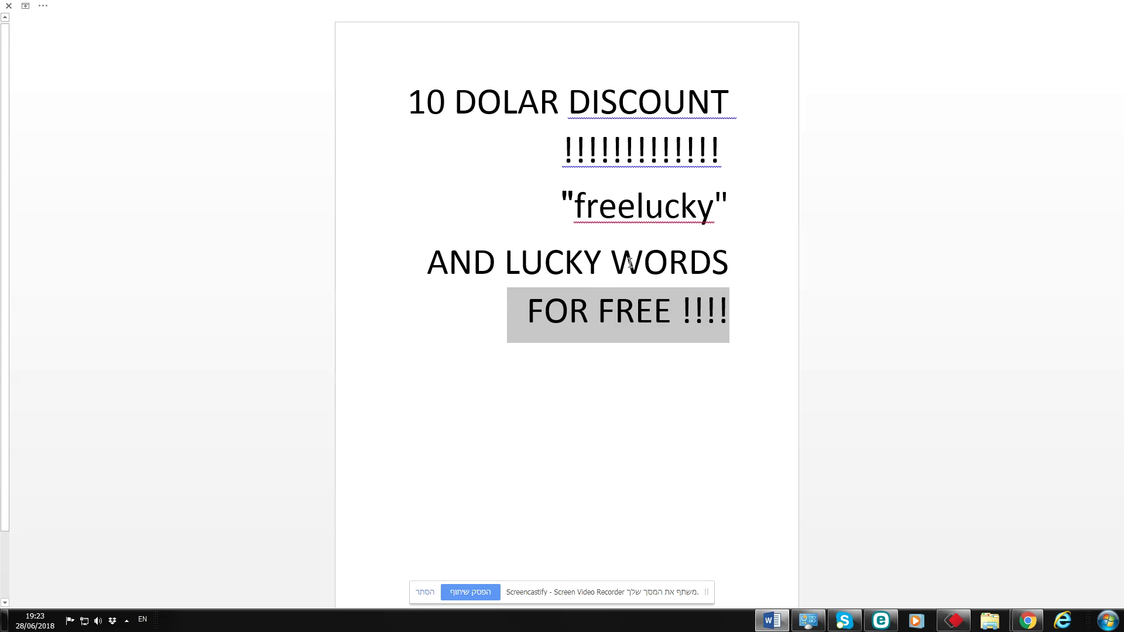
click(579, 211)
double_click(611, 206)
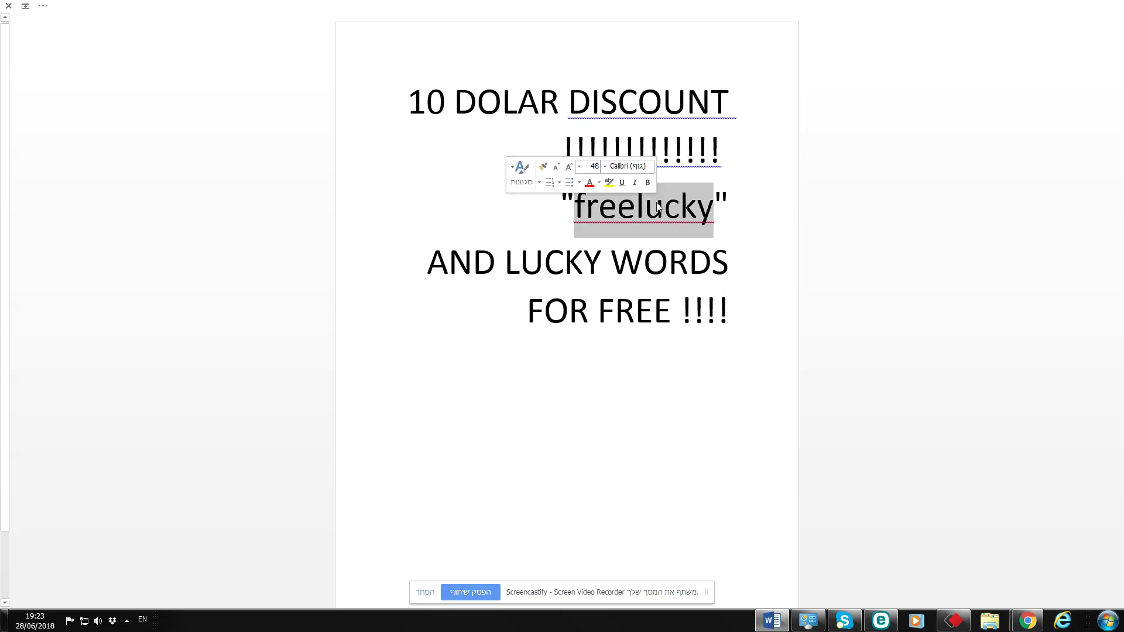
click(1022, 623)
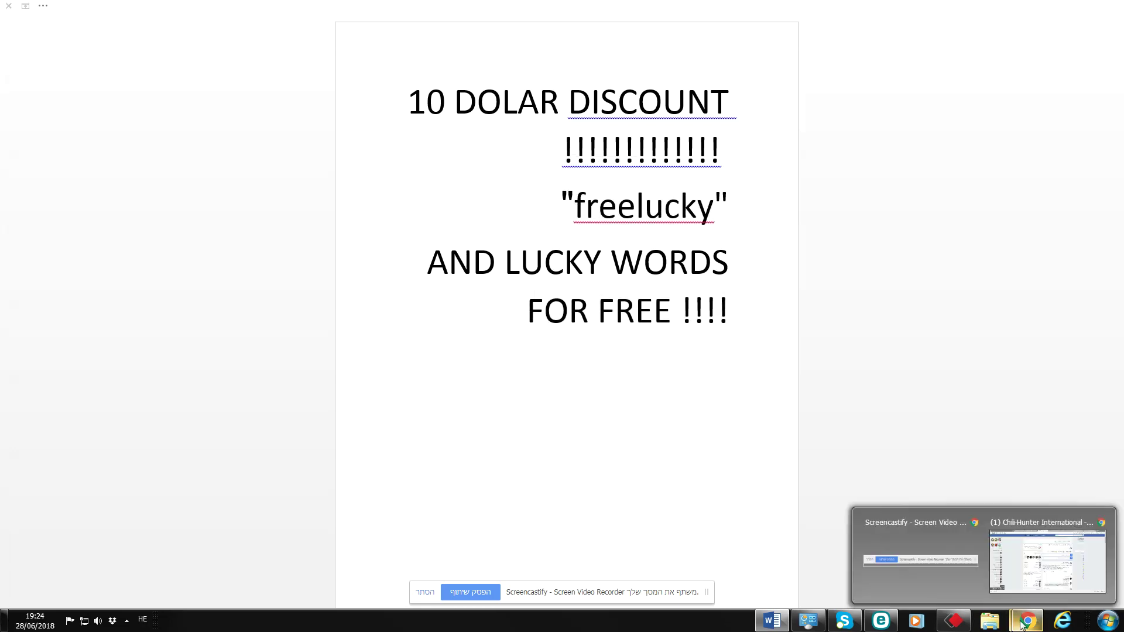
Return from Word to the Chrome Facebook window and bring up the YUDODO Store feedback page.
click(1017, 591)
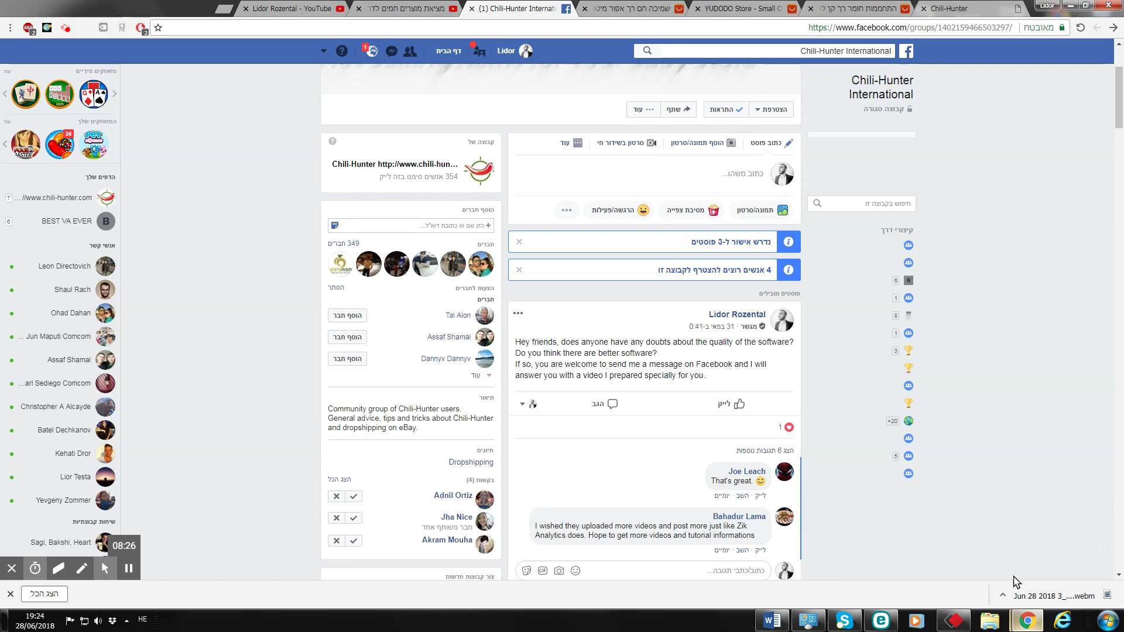
click(742, 6)
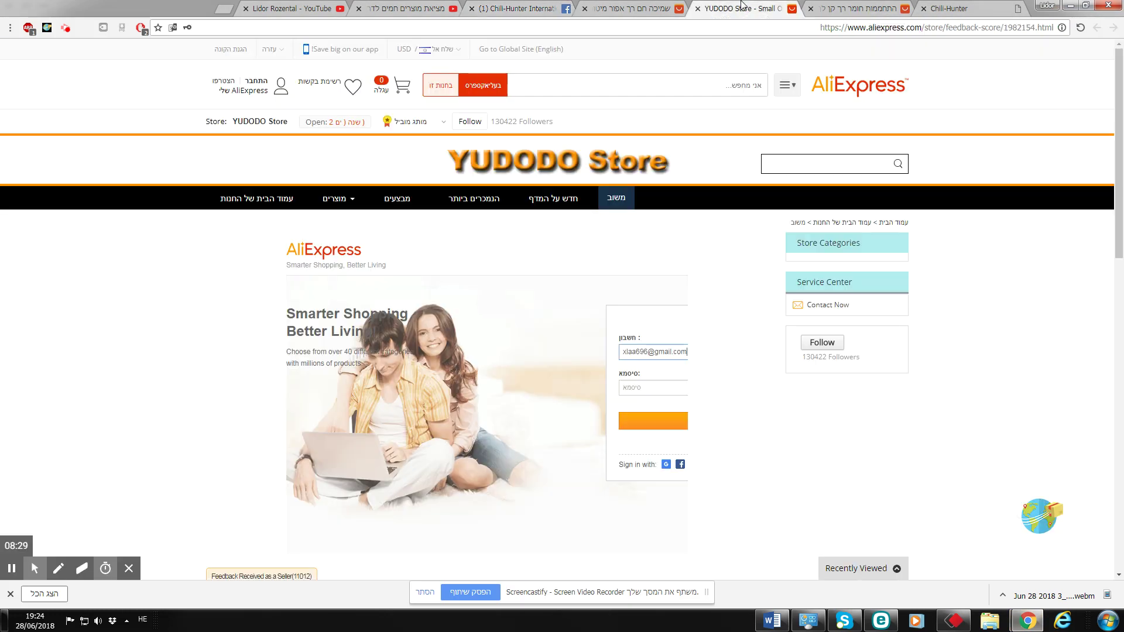